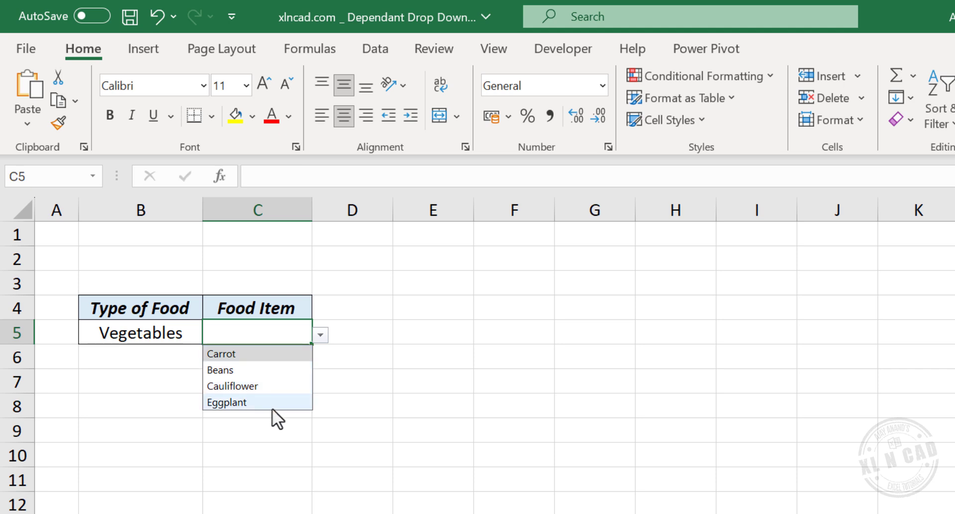
# - Pick Fruits as the food type in B5 and Grapes as the food item in C5
pyautogui.click(158, 334)
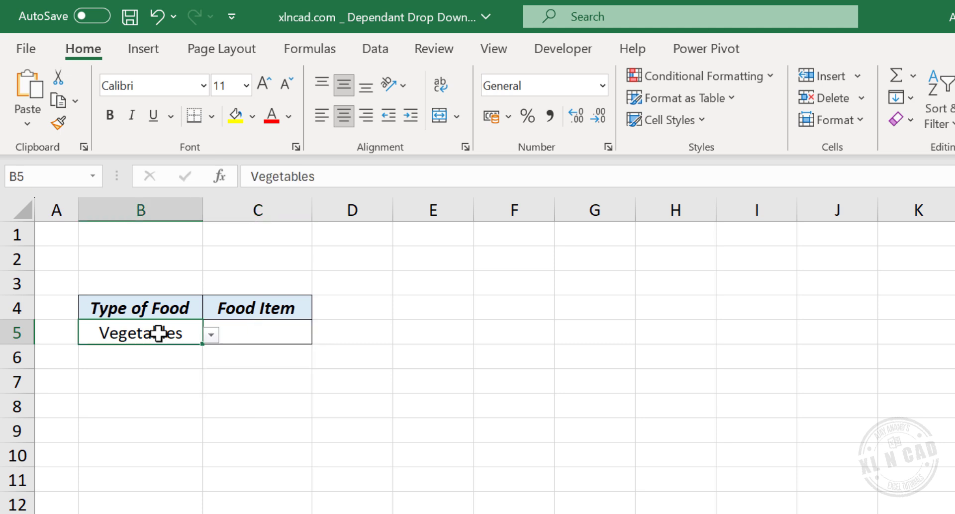
pyautogui.click(210, 337)
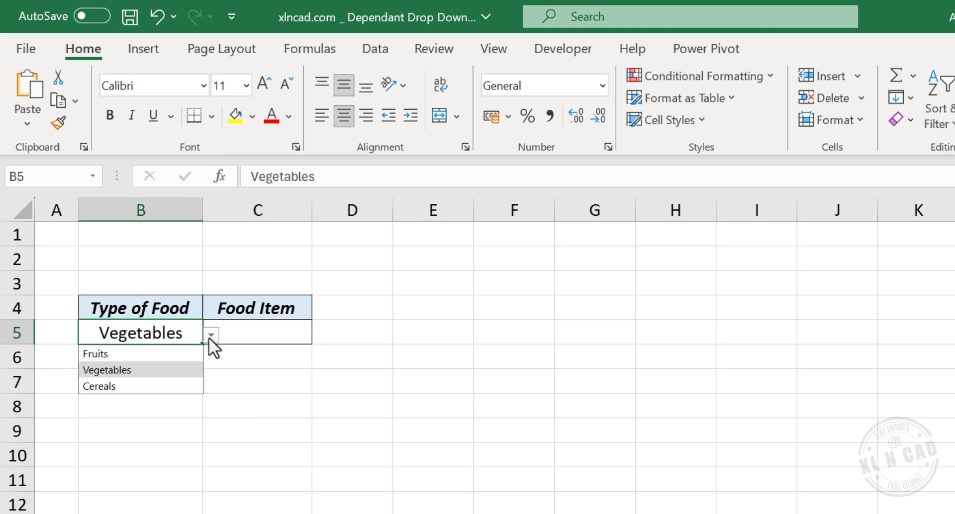
pyautogui.click(172, 353)
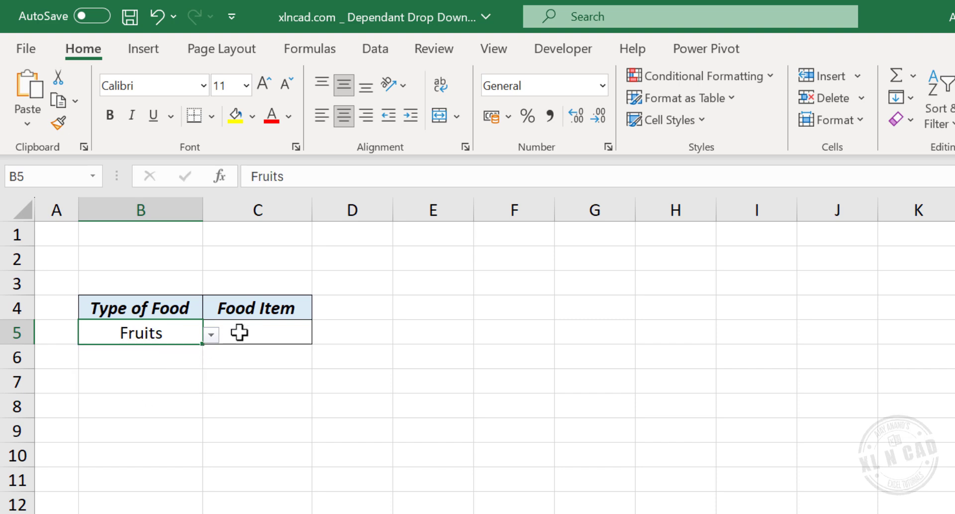
pyautogui.click(268, 334)
pyautogui.click(320, 336)
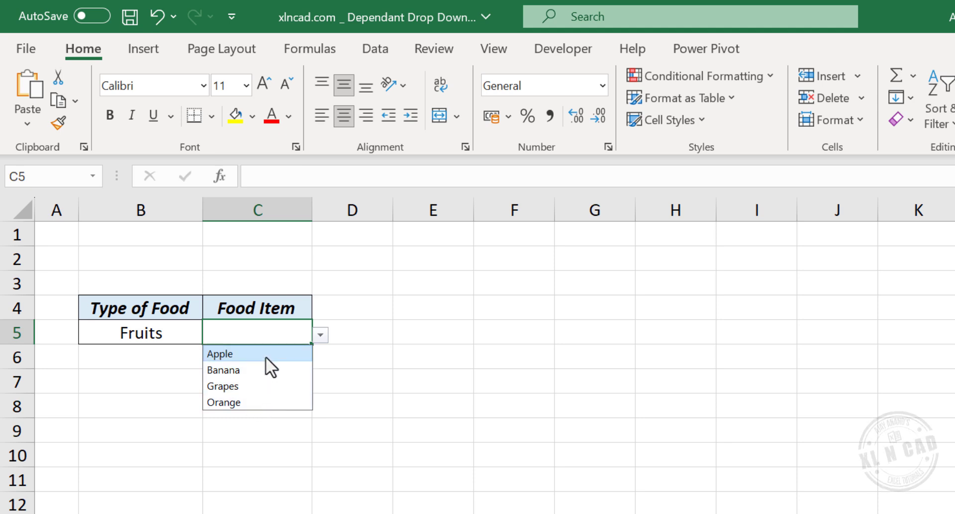
pyautogui.click(274, 385)
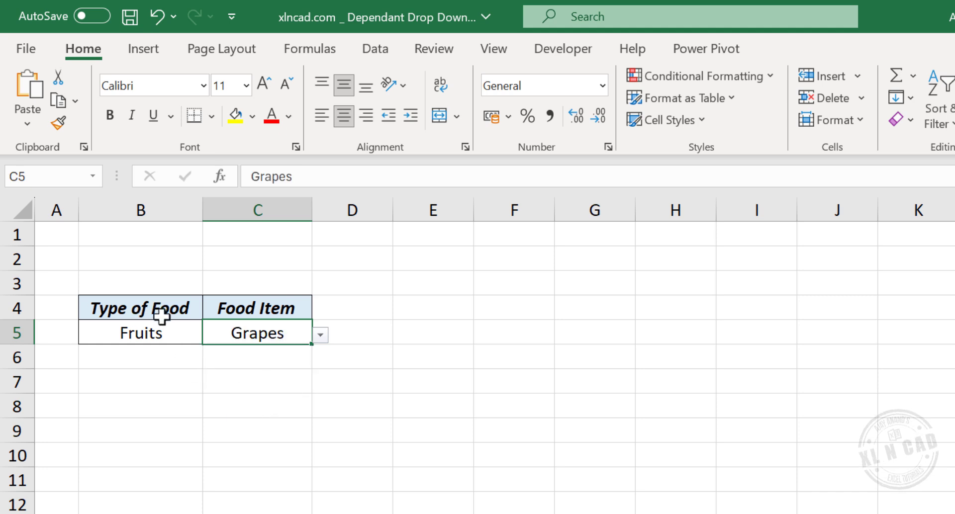
# - Change B5 to Cereals and pick Rice in C5, then view C5's cereal choices
pyautogui.click(173, 333)
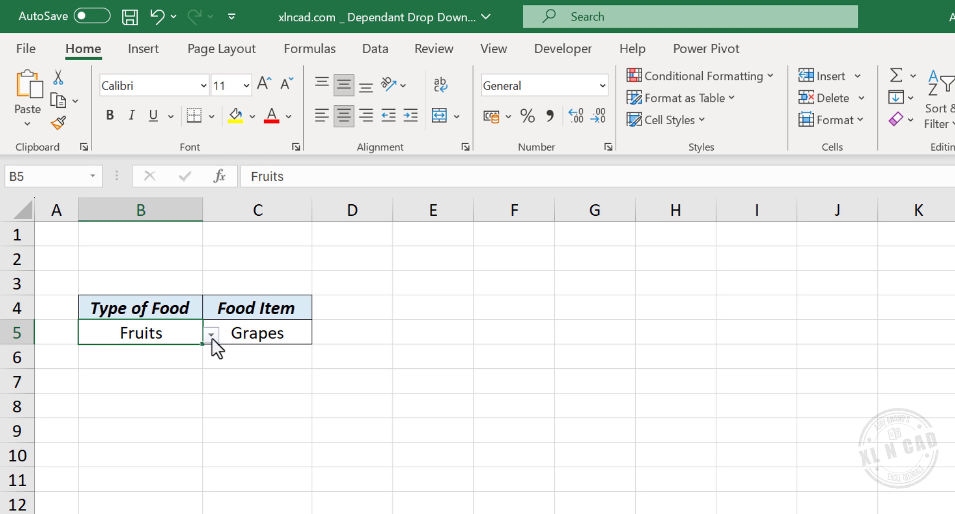
pyautogui.click(212, 336)
pyautogui.click(150, 386)
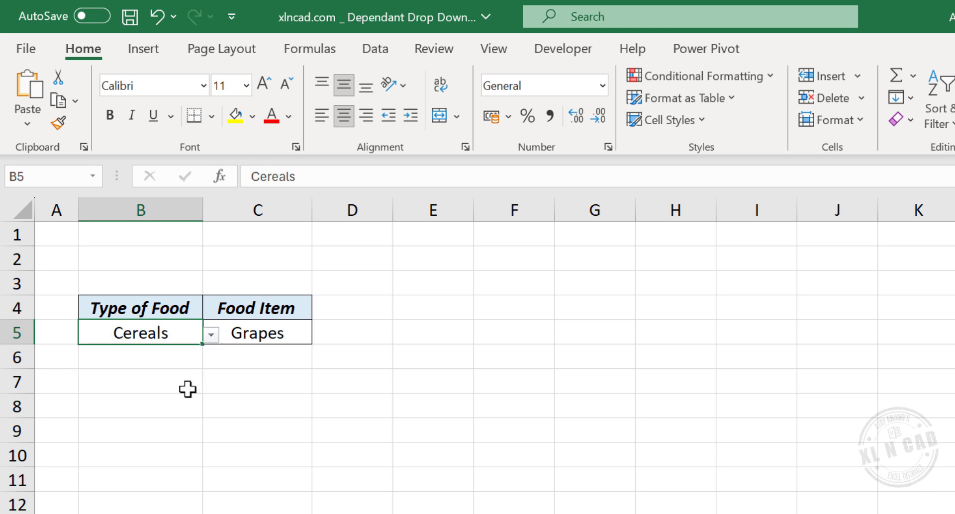
pyautogui.click(254, 332)
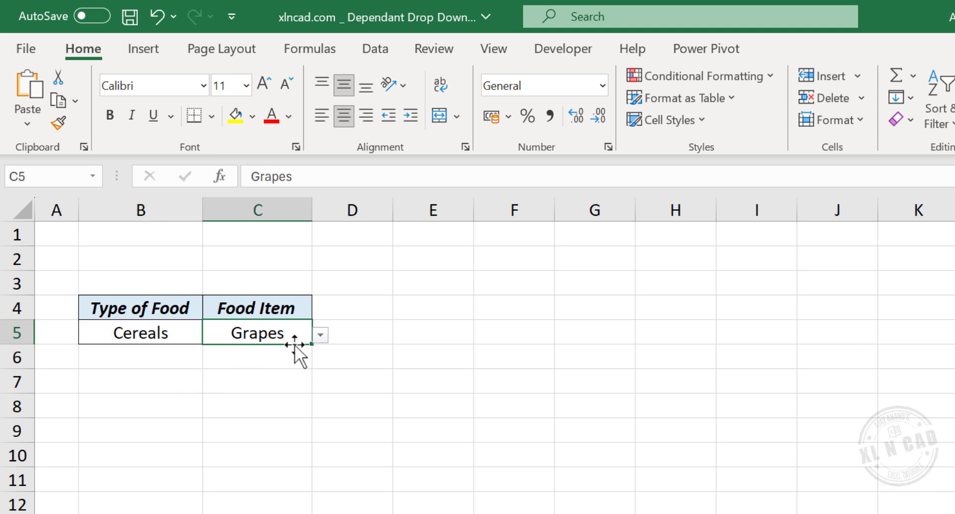
pyautogui.click(320, 335)
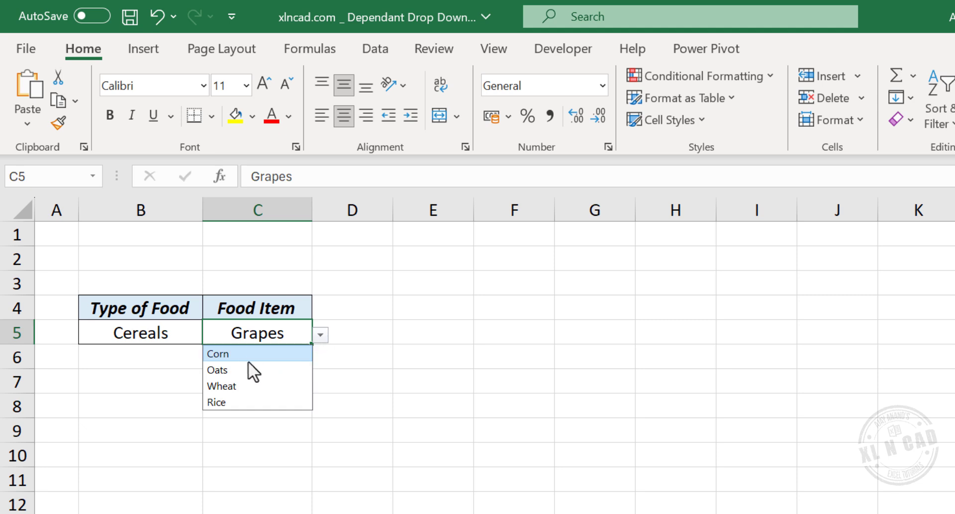
pyautogui.click(267, 405)
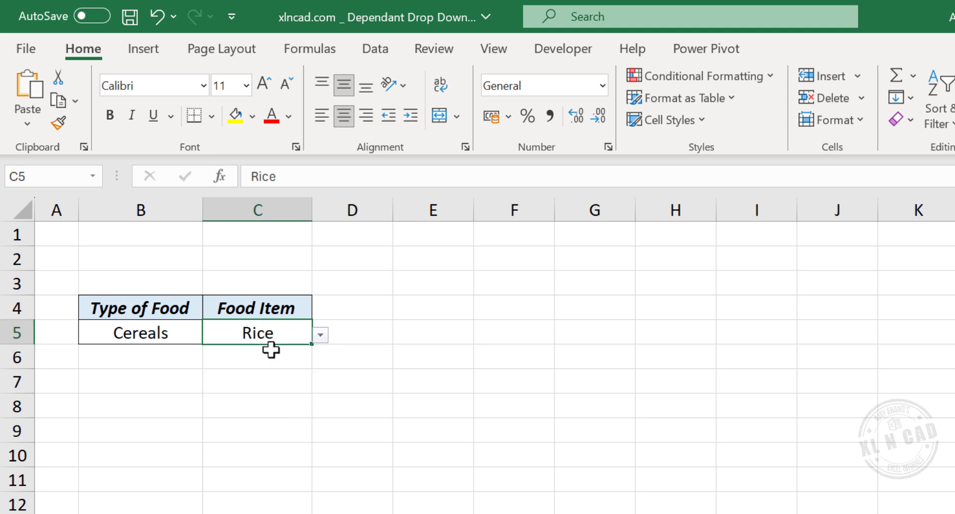
pyautogui.click(320, 336)
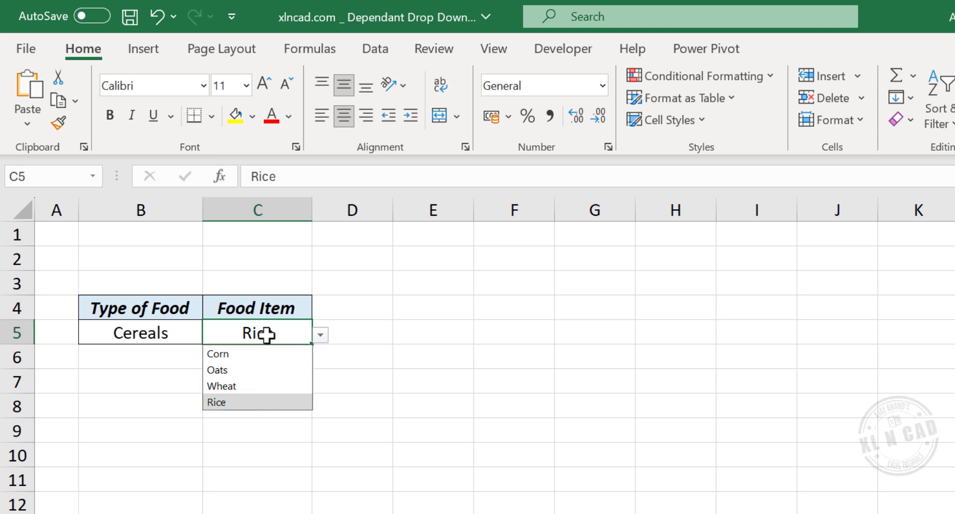
# - Change B5 to Vegetables and show C5's list of Carrot, Beans, Cauliflower, Eggplant
pyautogui.click(179, 338)
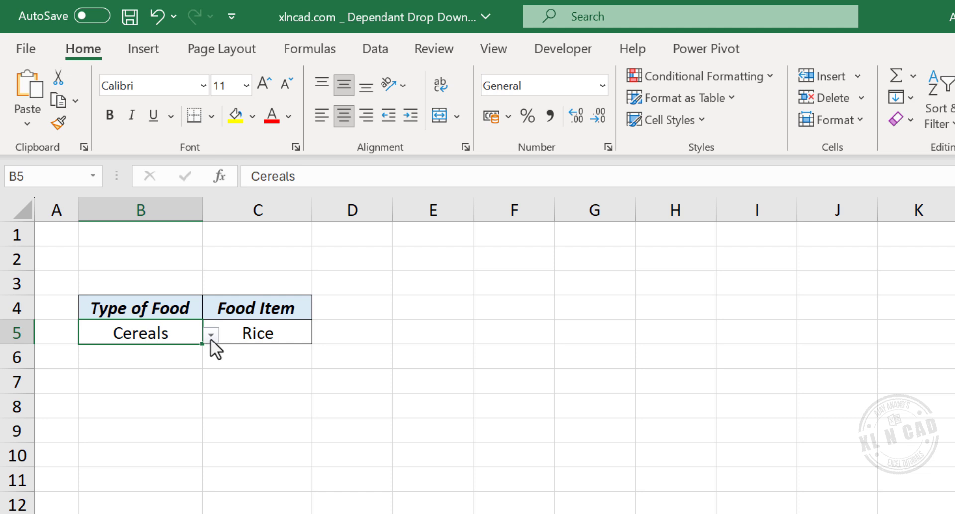
pyautogui.click(211, 337)
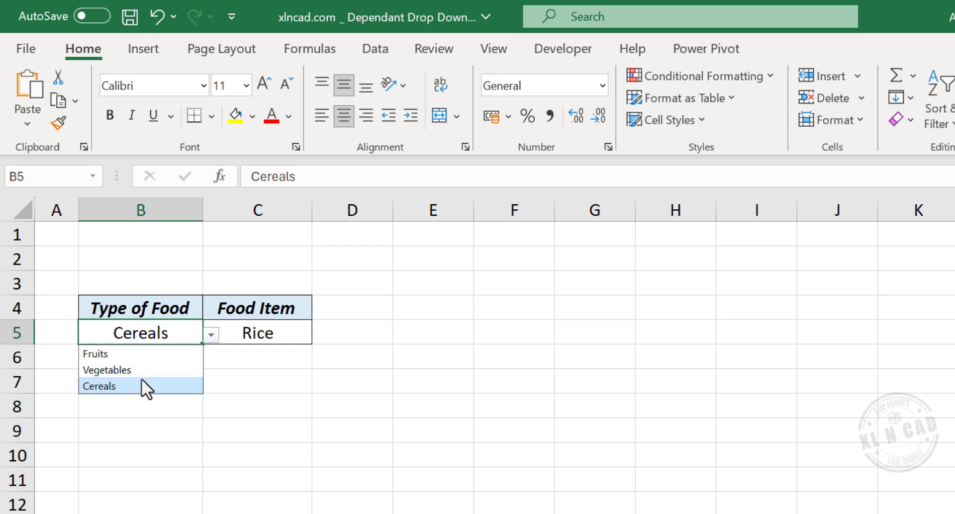
pyautogui.click(139, 373)
pyautogui.click(291, 336)
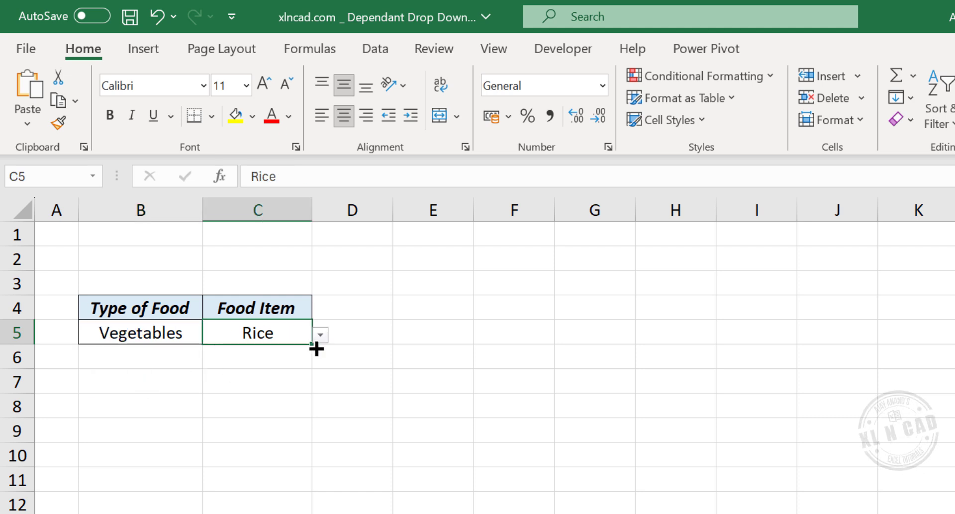
pyautogui.click(320, 336)
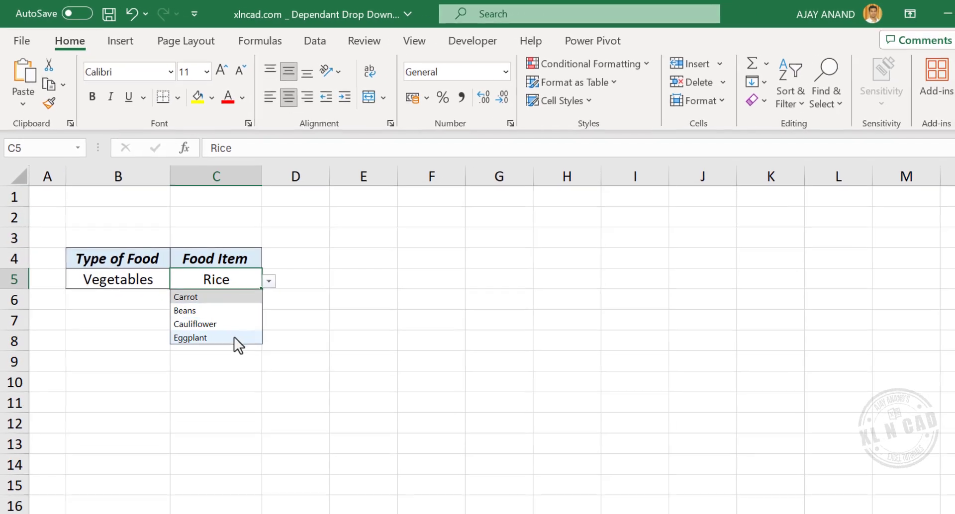
# - Switch to the 'Dependant Drop Down List' sheet
pyautogui.click(144, 490)
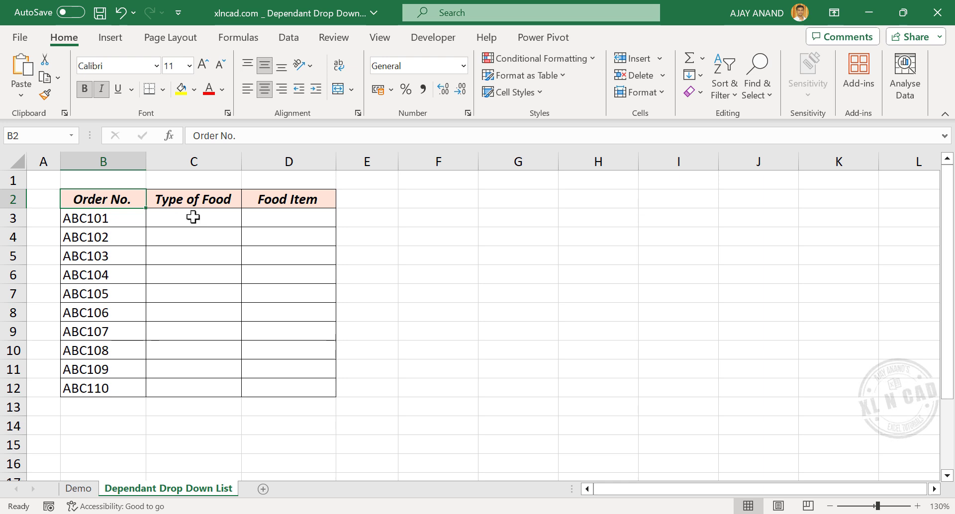
# - Enter the headers Fruits, Vegetables, Cereals and Dairy in F4, G4, H4 and I4
pyautogui.click(445, 239)
pyautogui.write('Fru')
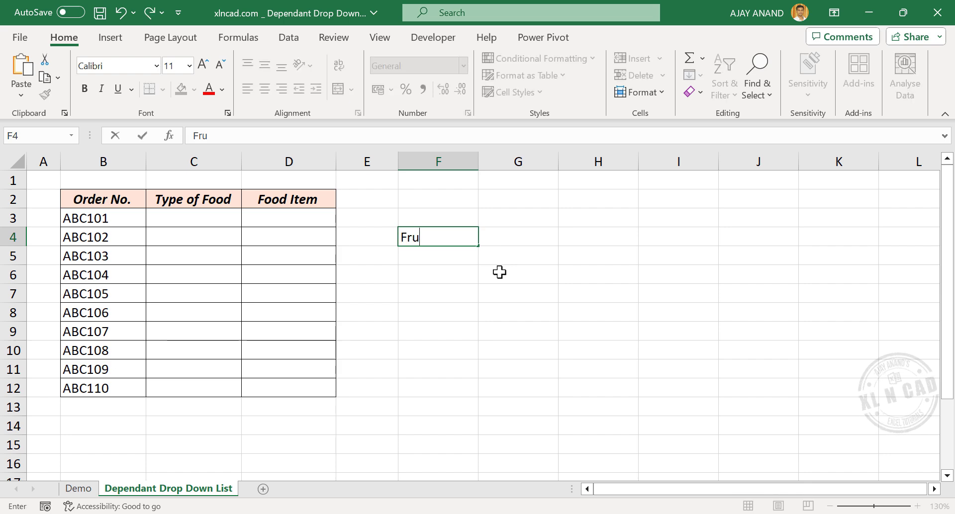
pyautogui.write('its')
pyautogui.press('Tab')
pyautogui.write('V')
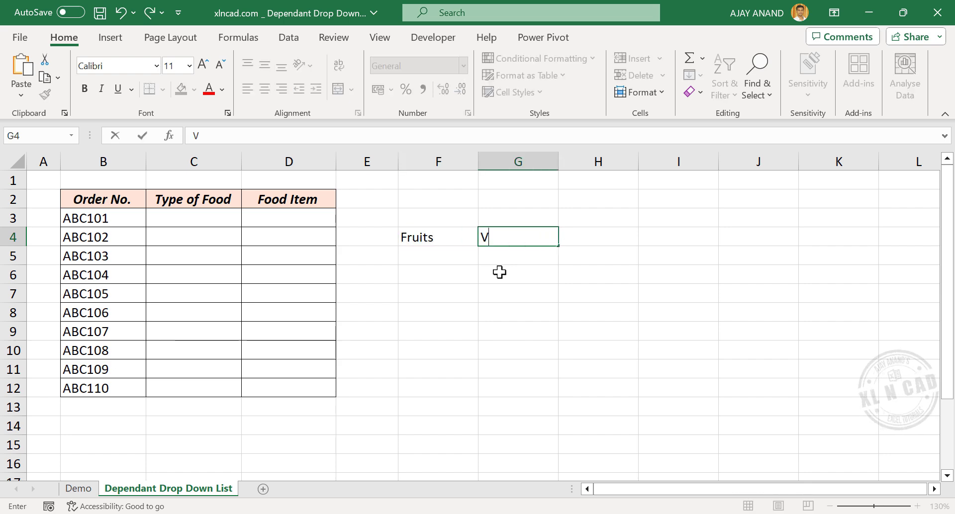
pyautogui.write('egetables')
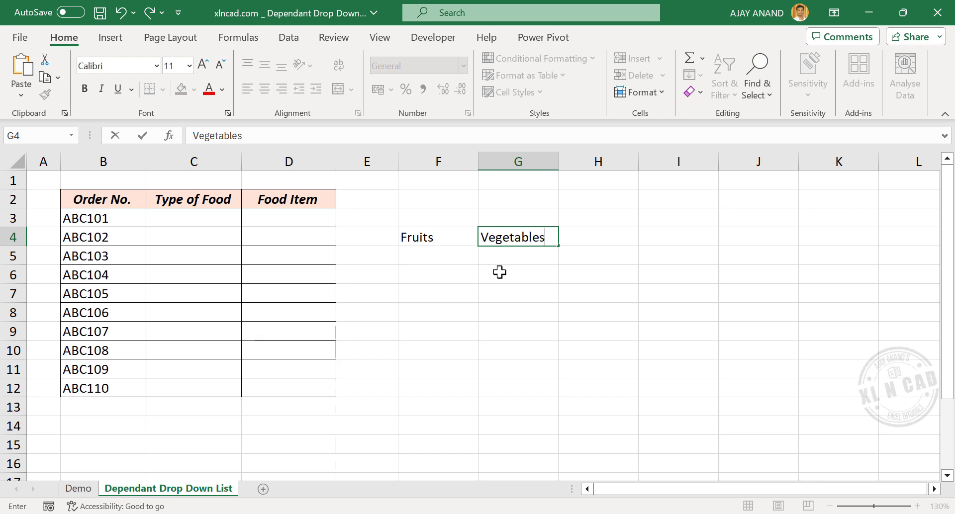
pyautogui.press('Tab')
pyautogui.write('Cer')
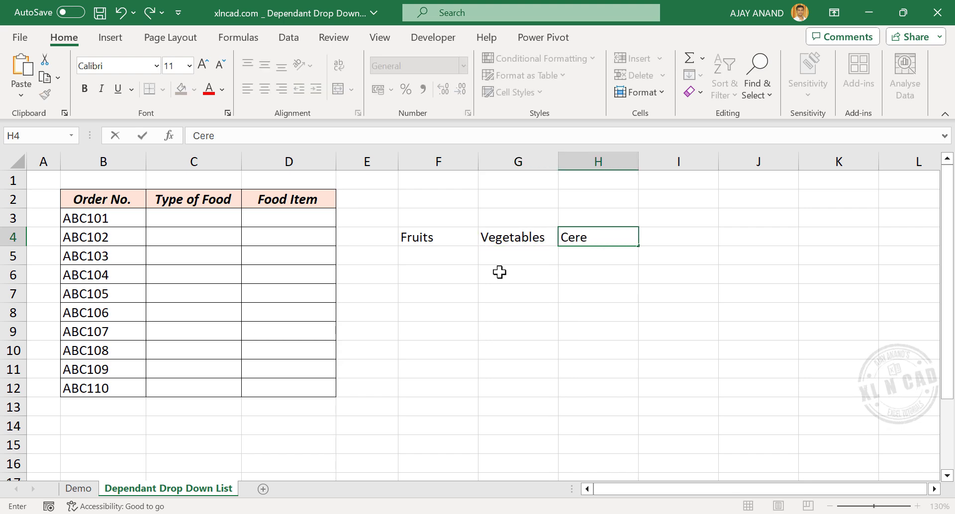
pyautogui.press('Tab')
pyautogui.write('Dairy')
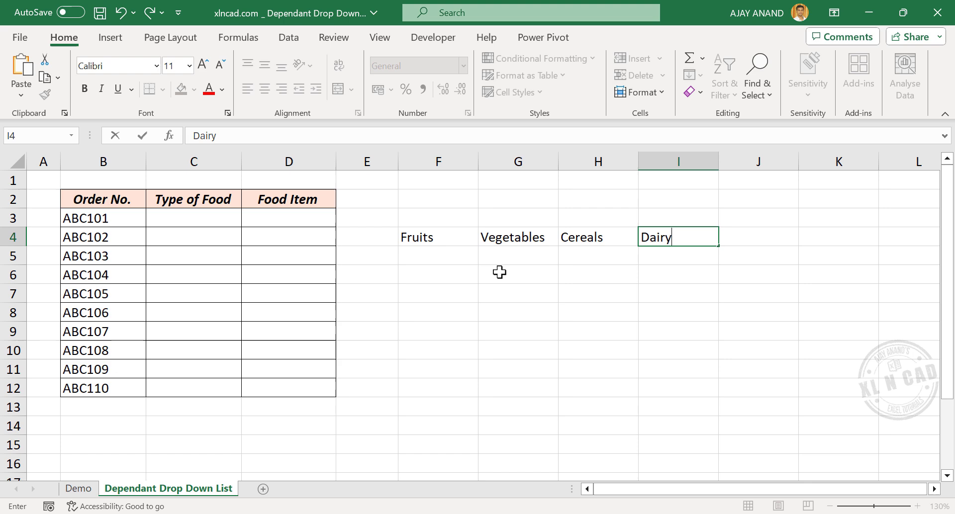
pyautogui.press('Return')
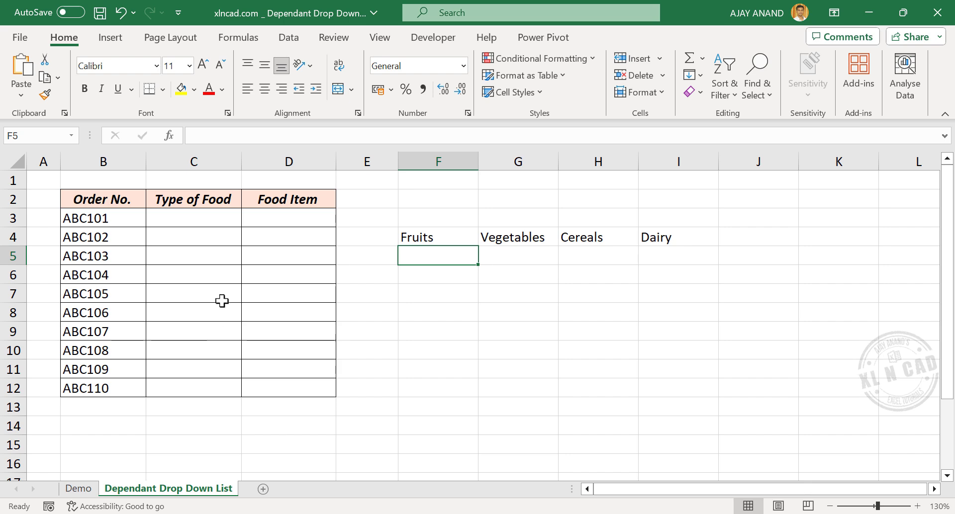
# - Give C3:C12 a List data validation with source =$F$4:$I$4
pyautogui.moveTo(196, 217); pyautogui.dragTo(193, 384)
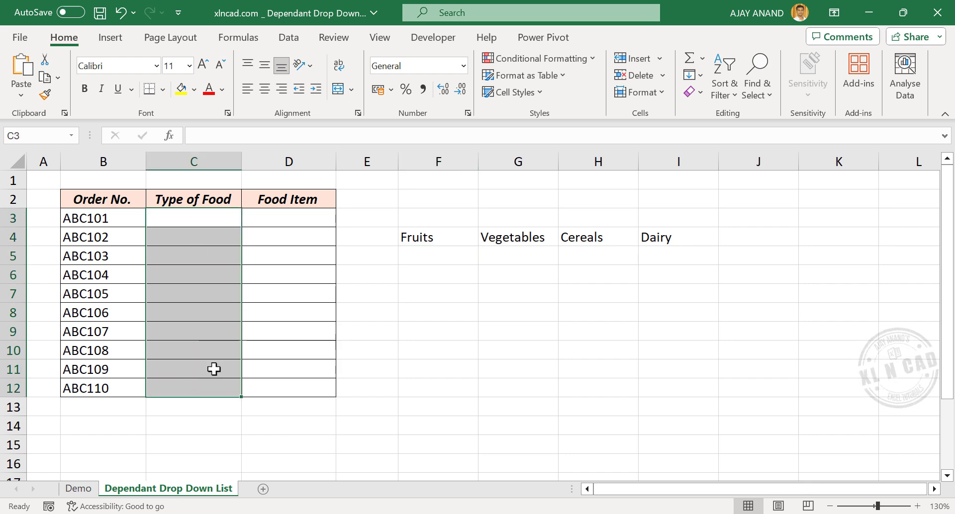
pyautogui.click(287, 38)
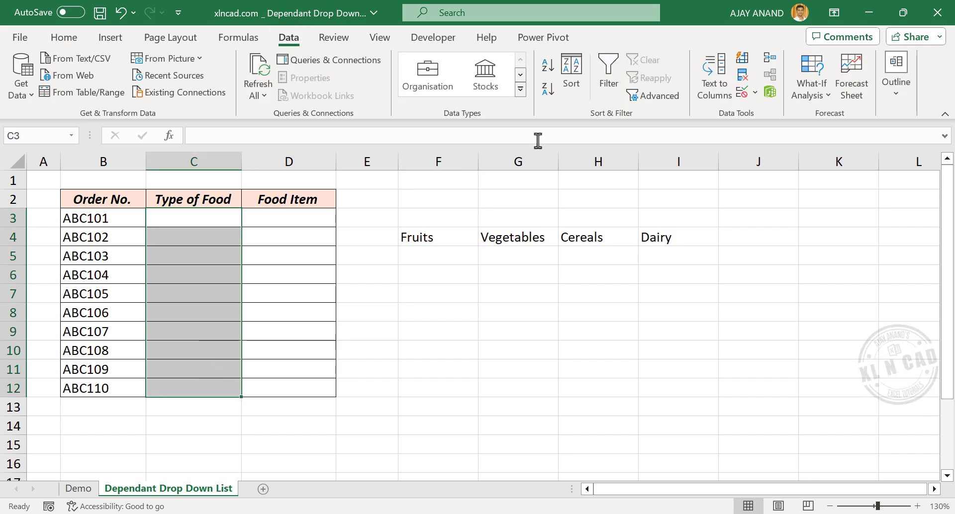
pyautogui.click(745, 97)
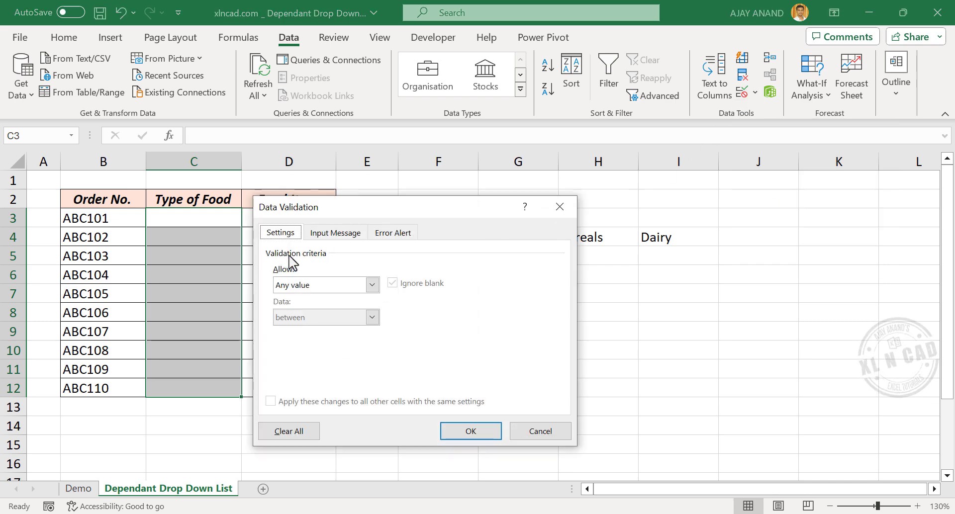
pyautogui.click(372, 285)
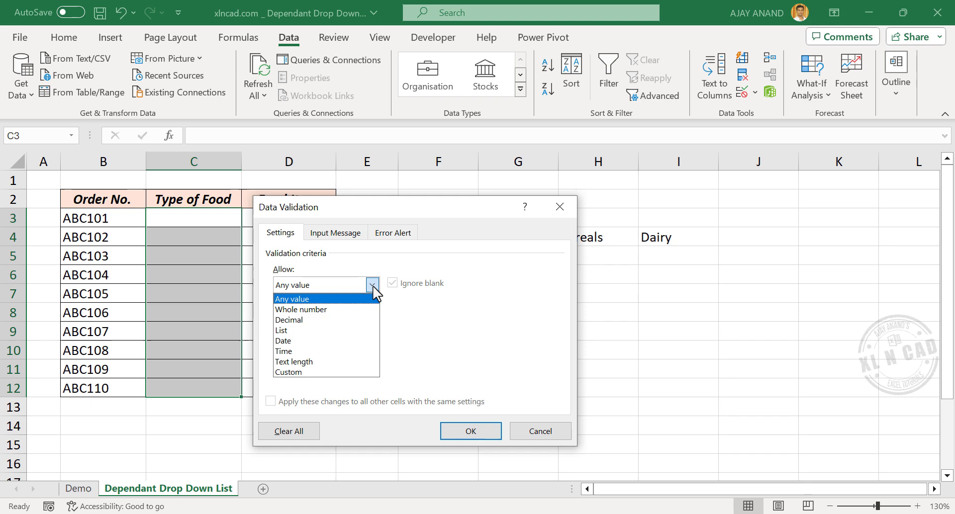
pyautogui.click(318, 331)
pyautogui.moveTo(363, 207); pyautogui.dragTo(138, 231)
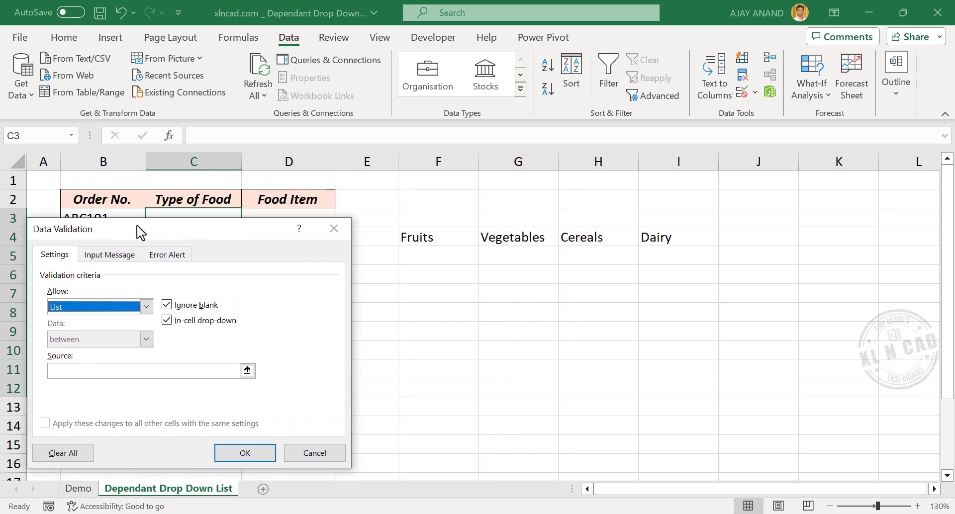
pyautogui.click(69, 371)
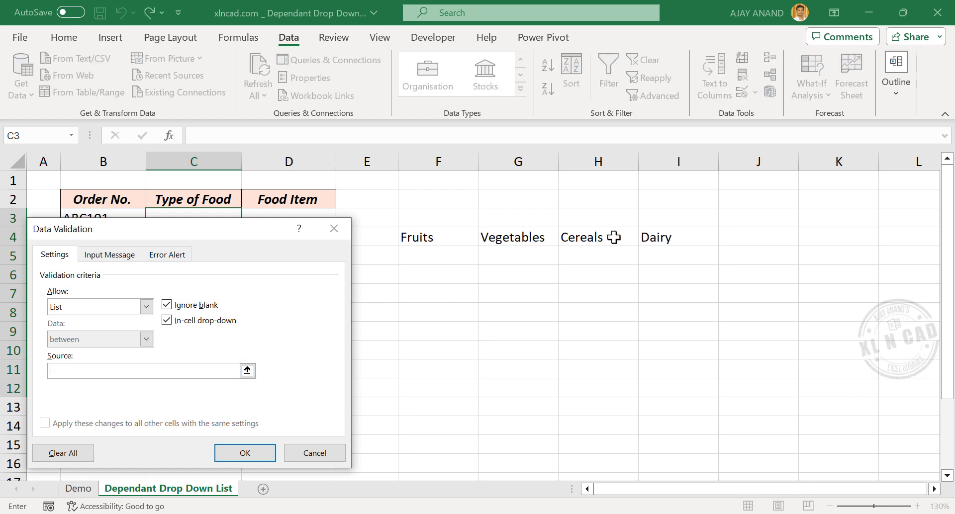
pyautogui.moveTo(434, 238); pyautogui.dragTo(697, 240)
pyautogui.click(252, 452)
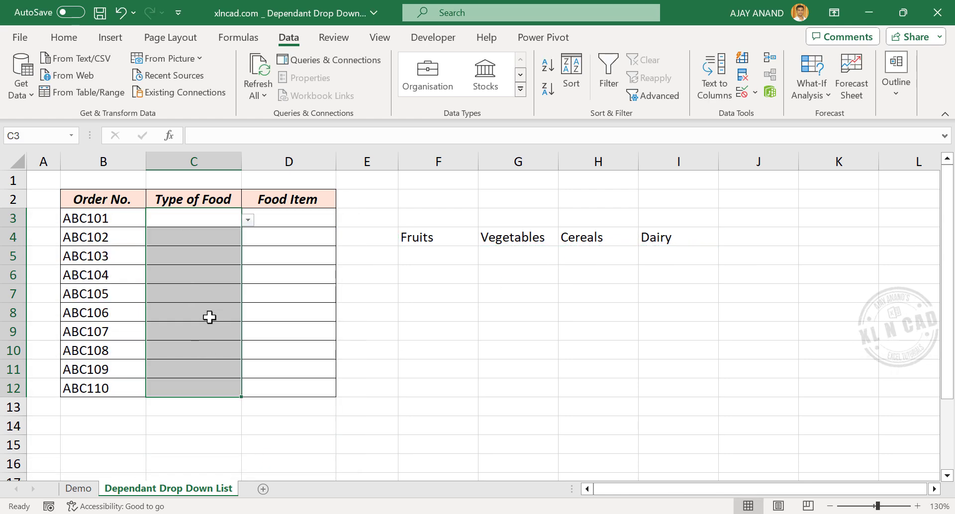
# - Pick Cereals for C6 from its drop-down, and try Cereals then Fruits in C3
pyautogui.click(220, 273)
pyautogui.click(247, 277)
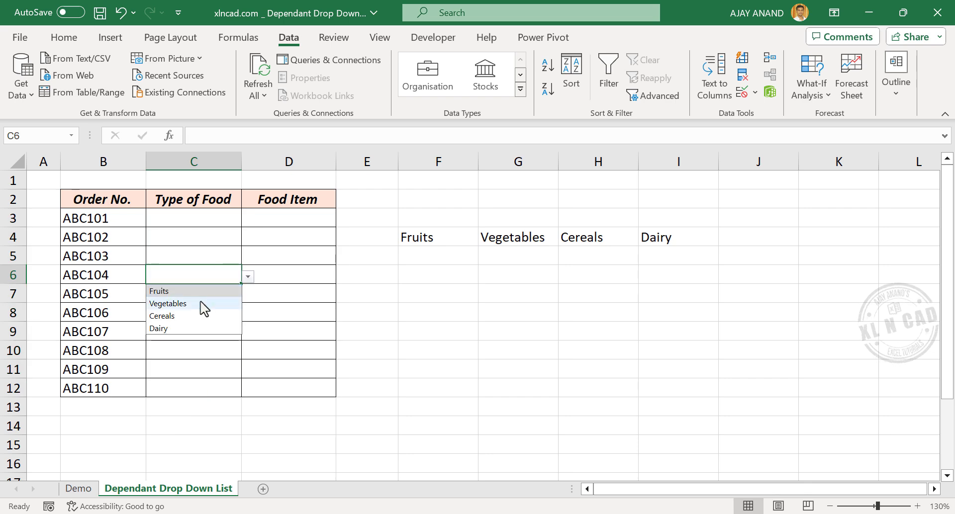
pyautogui.click(206, 316)
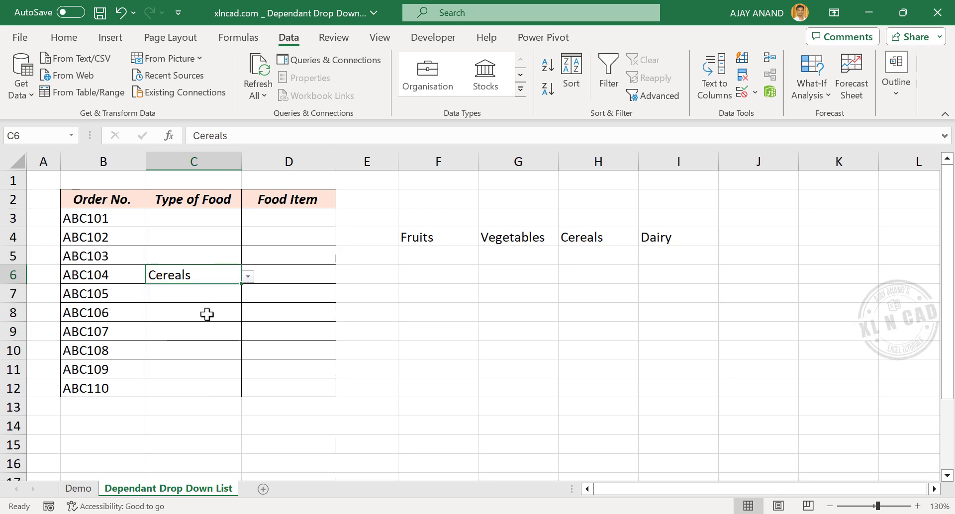
pyautogui.click(230, 218)
pyautogui.click(247, 221)
pyautogui.click(208, 257)
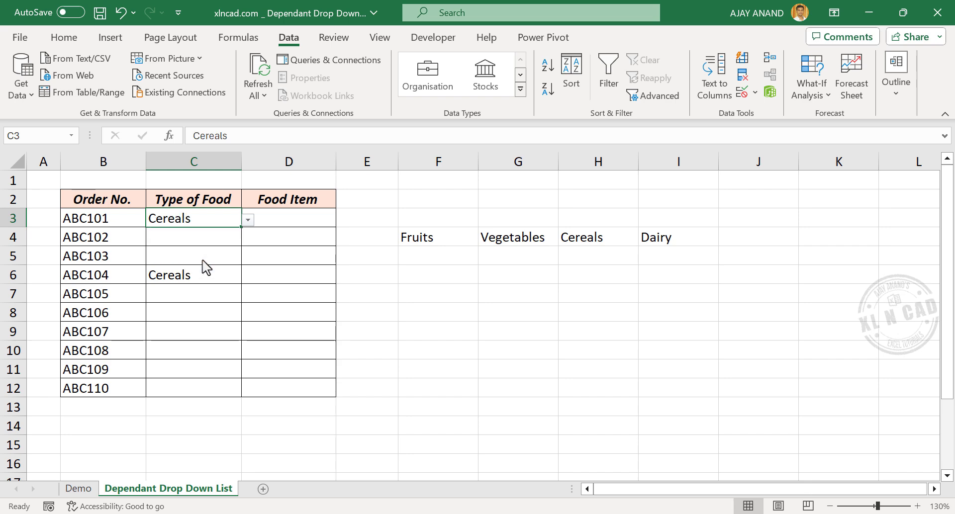
pyautogui.click(247, 221)
pyautogui.click(214, 234)
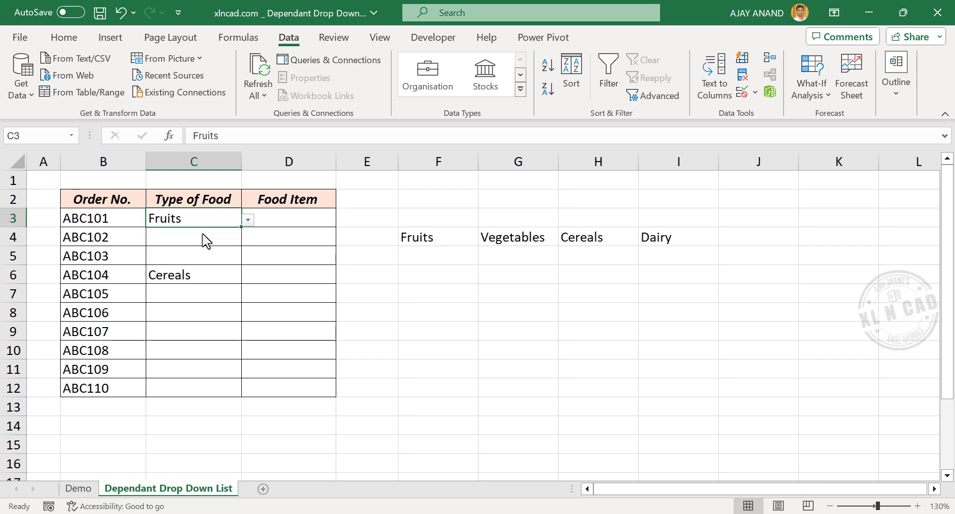
# - Set C4 to Dairy, then switch C3 to Vegetables and back to Cereals
pyautogui.click(226, 239)
pyautogui.click(247, 239)
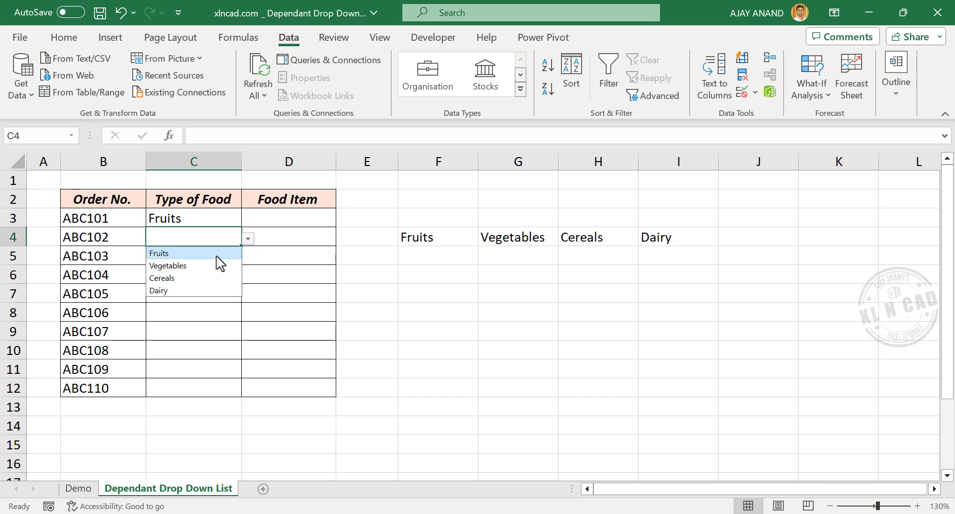
pyautogui.click(185, 290)
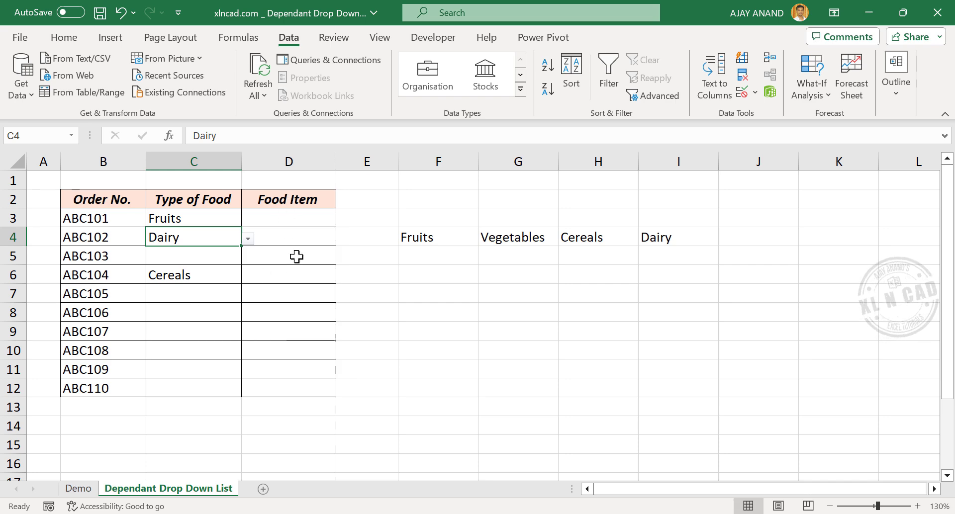
pyautogui.click(234, 223)
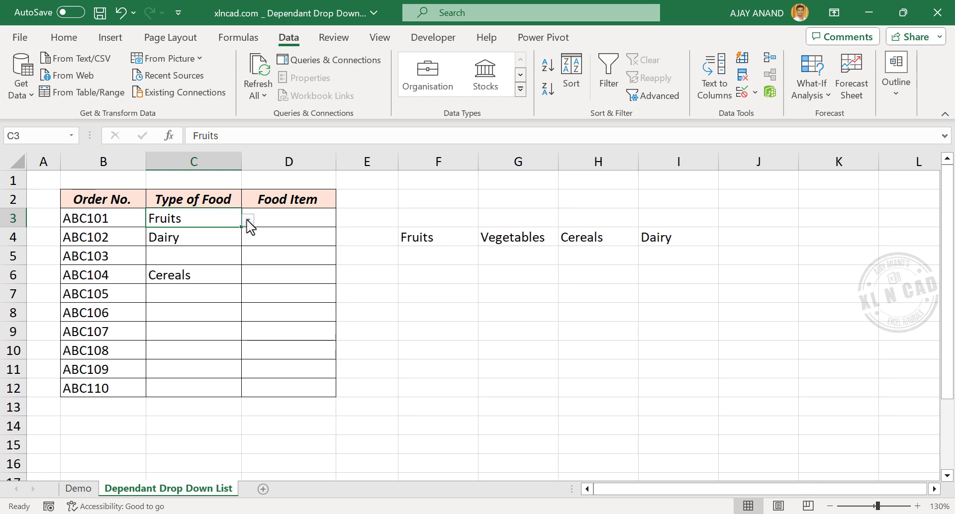
pyautogui.click(248, 220)
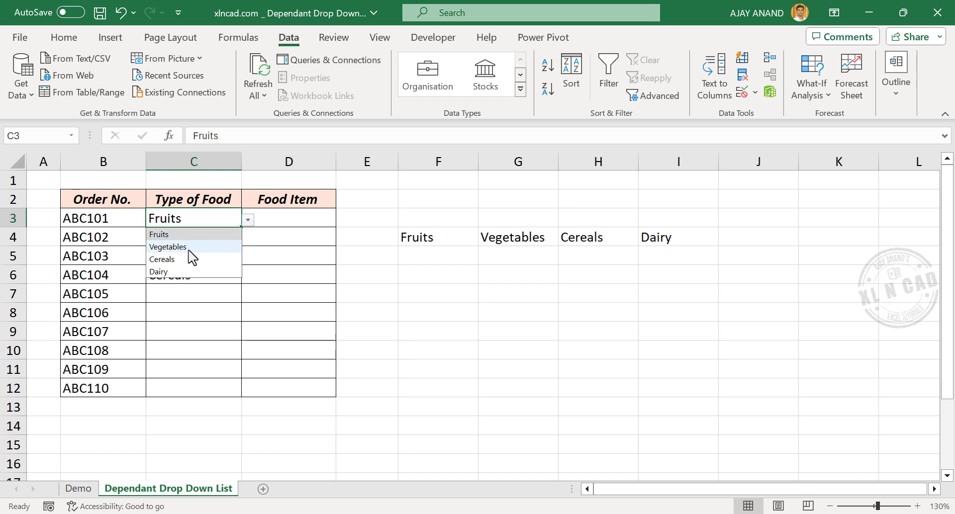
pyautogui.click(174, 247)
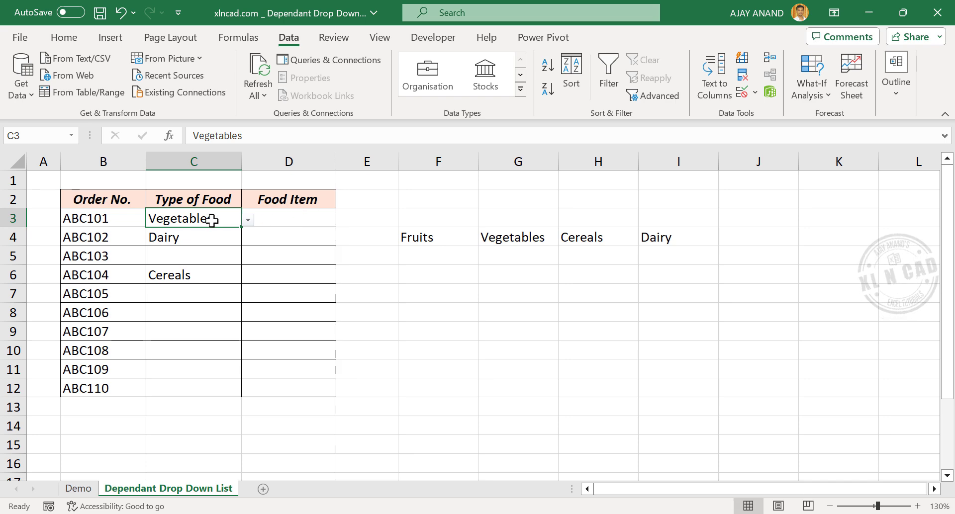
pyautogui.click(247, 221)
pyautogui.click(194, 261)
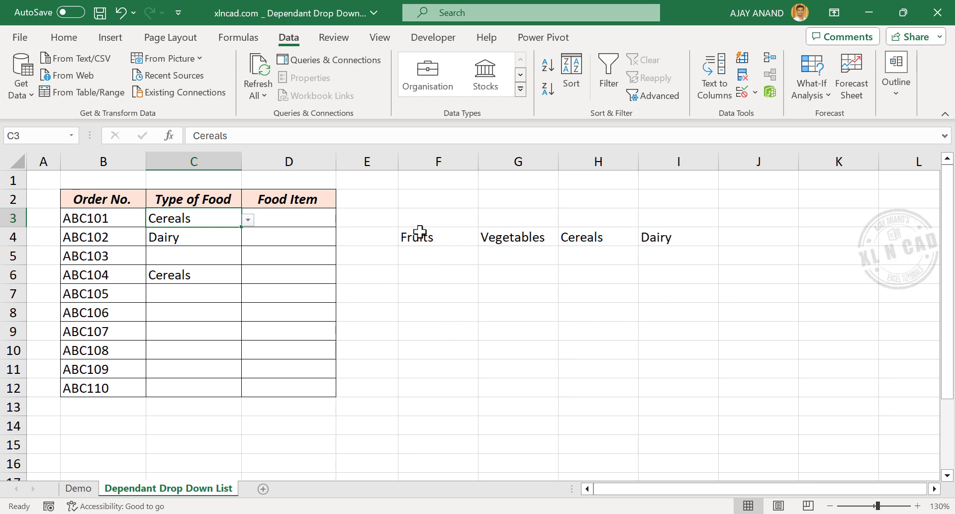
# - List Apple, Banana, Grapes and Orange in F5:F8
pyautogui.click(445, 262)
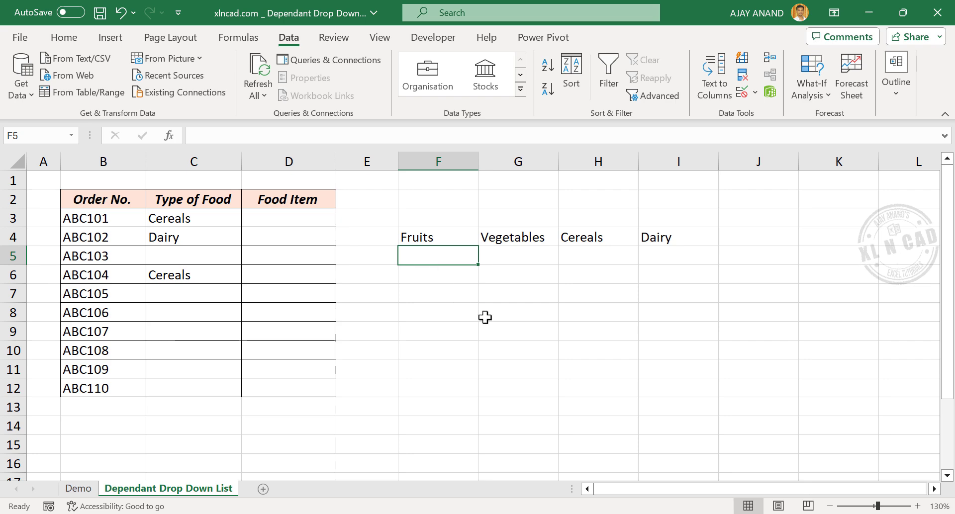
pyautogui.write('Apple')
pyautogui.press('Return')
pyautogui.write('Banana')
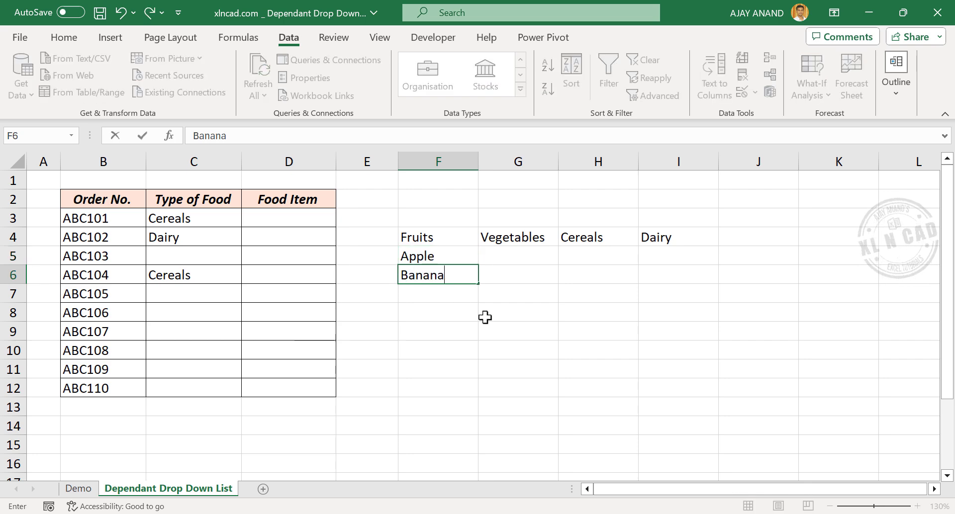
pyautogui.press('Return')
pyautogui.write('Grapes')
pyautogui.press('Return')
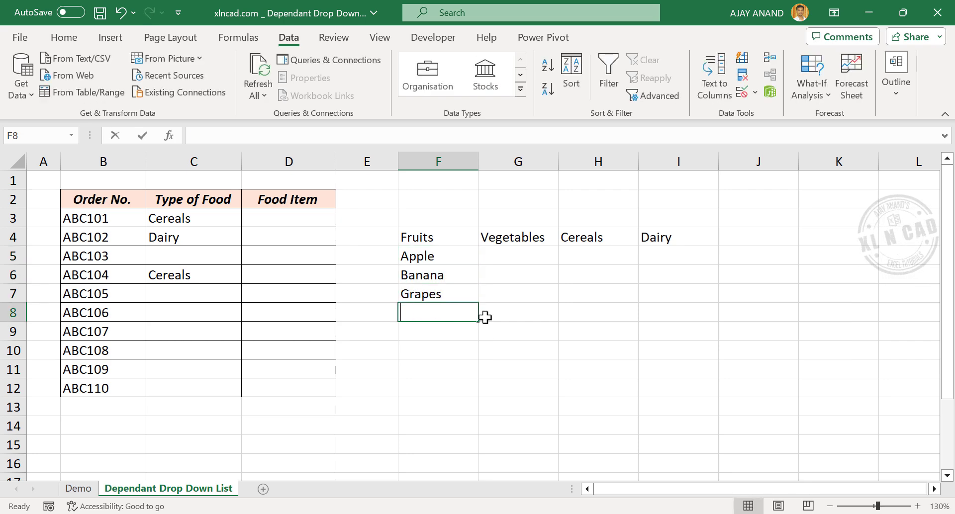
pyautogui.write('Orange')
pyautogui.press('Return')
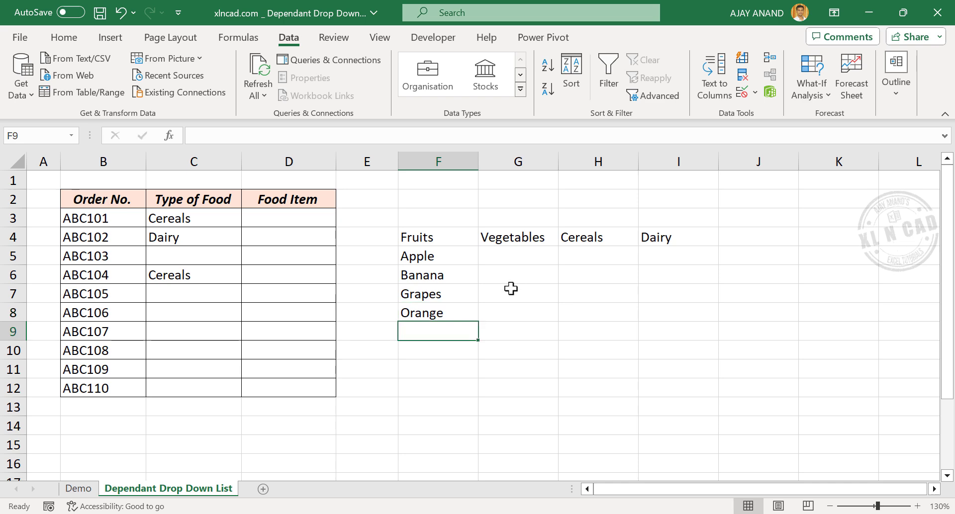
# - List Carrot, Beans, Cauliflower and Eggplant under Vegetables in column G
pyautogui.click(513, 252)
pyautogui.write('Carrot')
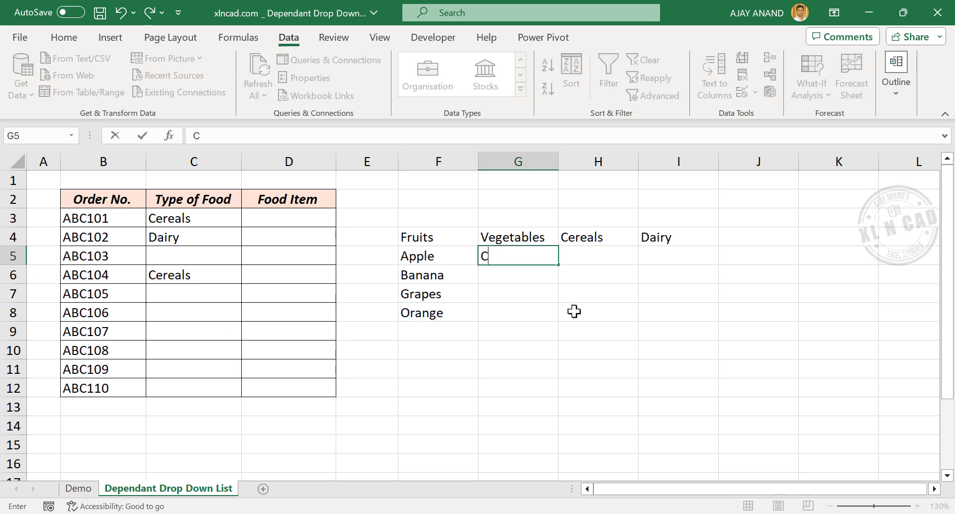
pyautogui.press('Return')
pyautogui.write('Beans')
pyautogui.press('Return')
pyautogui.write('Cauliflower')
# - List Corn, Oats, Wheat and Rice under Cereals in column H
pyautogui.press('Return')
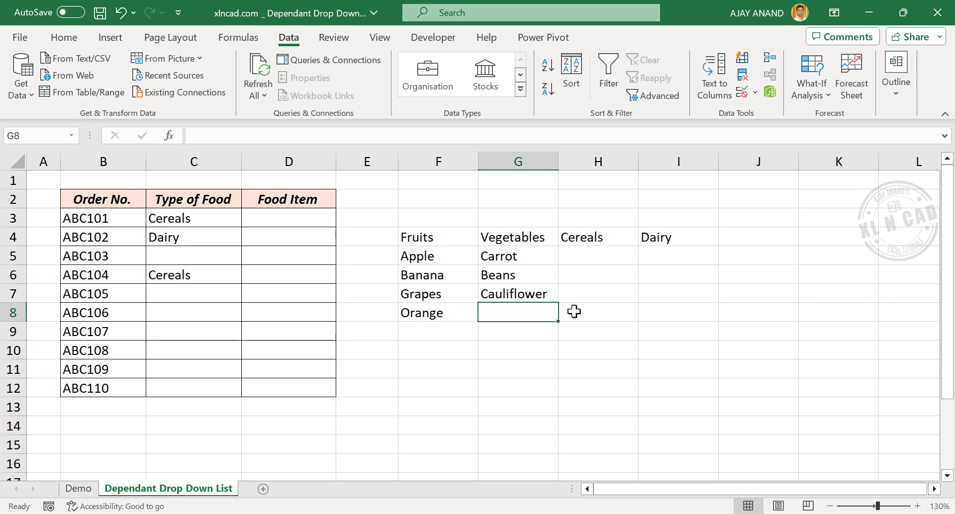
pyautogui.write('Eggplant')
pyautogui.click(597, 256)
pyautogui.write('Corn')
# - List Milk, Cheese and Yogurt under Dairy in column I
pyautogui.press('Return')
pyautogui.write('Oats')
pyautogui.press('Return')
pyautogui.write('Wheat Rice')
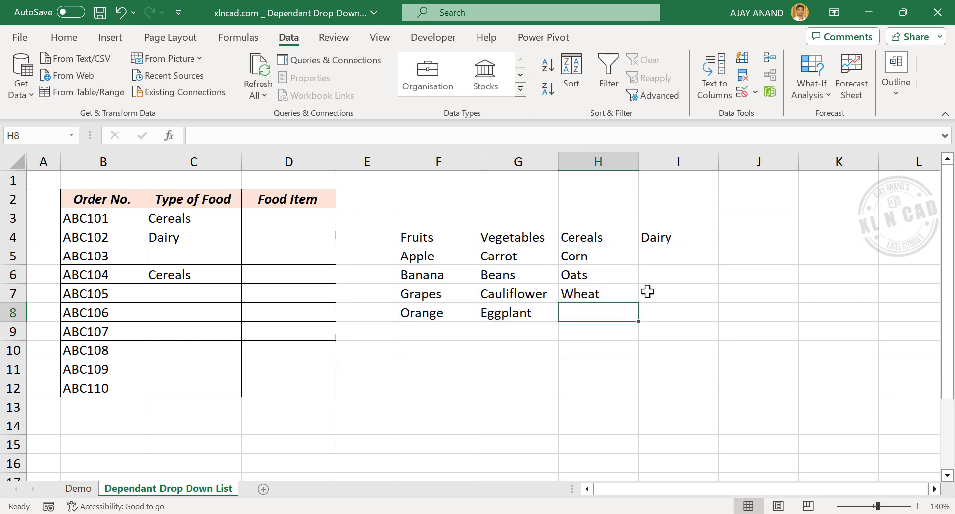
pyautogui.click(677, 257)
pyautogui.write('Milk')
pyautogui.press('Return')
pyautogui.write('Cheese')
pyautogui.press('Return')
pyautogui.write('Yog')
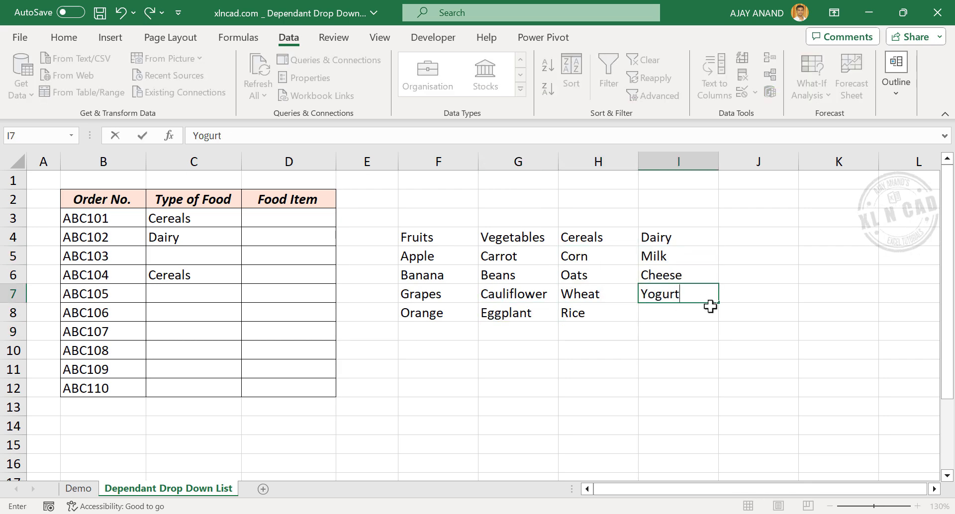
pyautogui.write('urt')
pyautogui.press('Return')
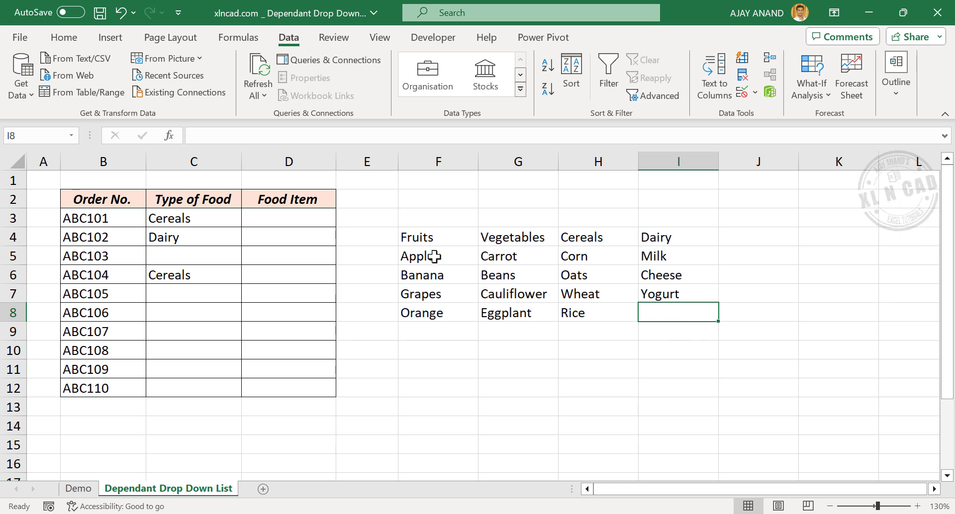
# - Name F5:F11 'Fruits' in the Name Box and verify it from the names list
pyautogui.moveTo(434, 254); pyautogui.dragTo(437, 308)
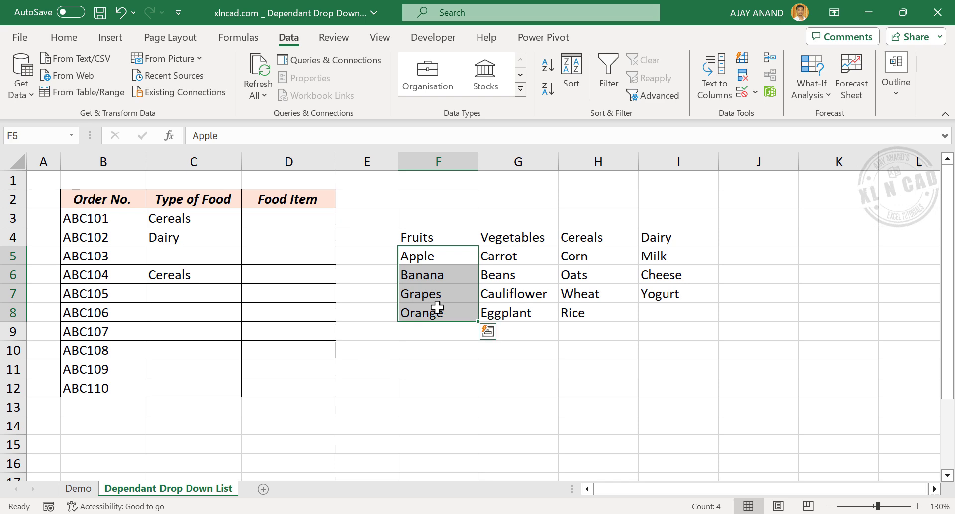
pyautogui.moveTo(438, 308); pyautogui.dragTo(438, 361)
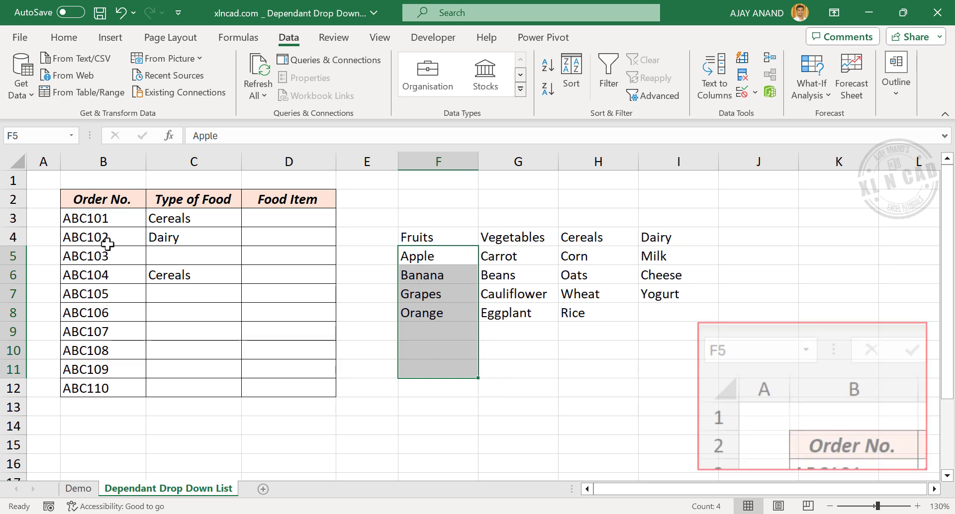
pyautogui.click(43, 136)
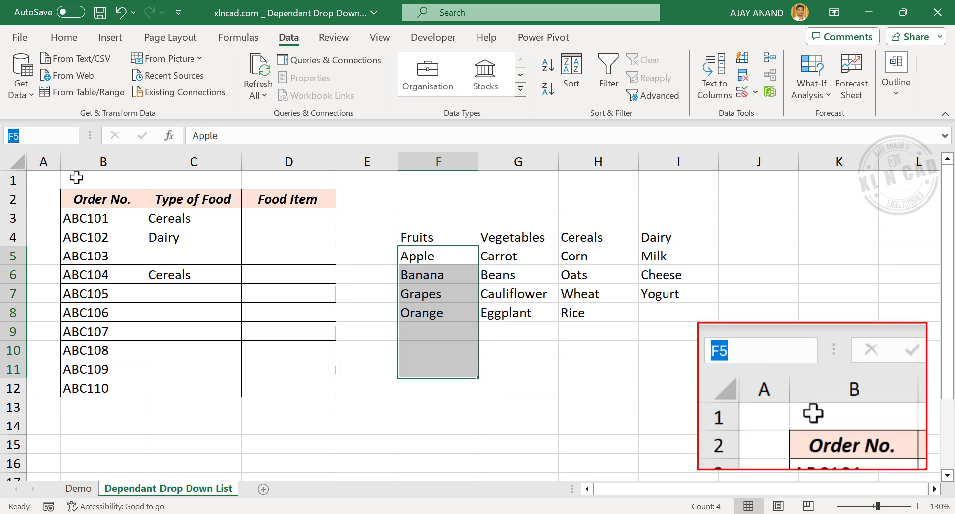
pyautogui.write('Fruits')
pyautogui.press('Return')
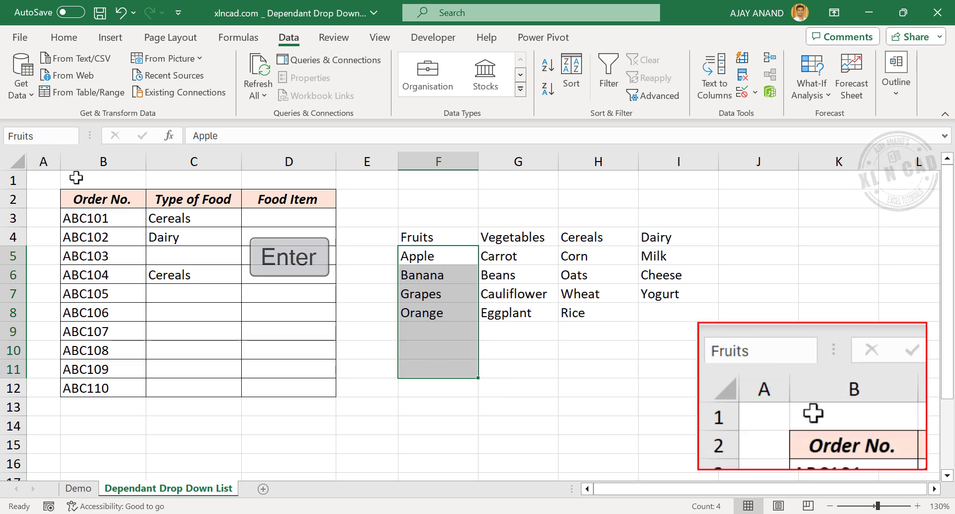
pyautogui.click(596, 348)
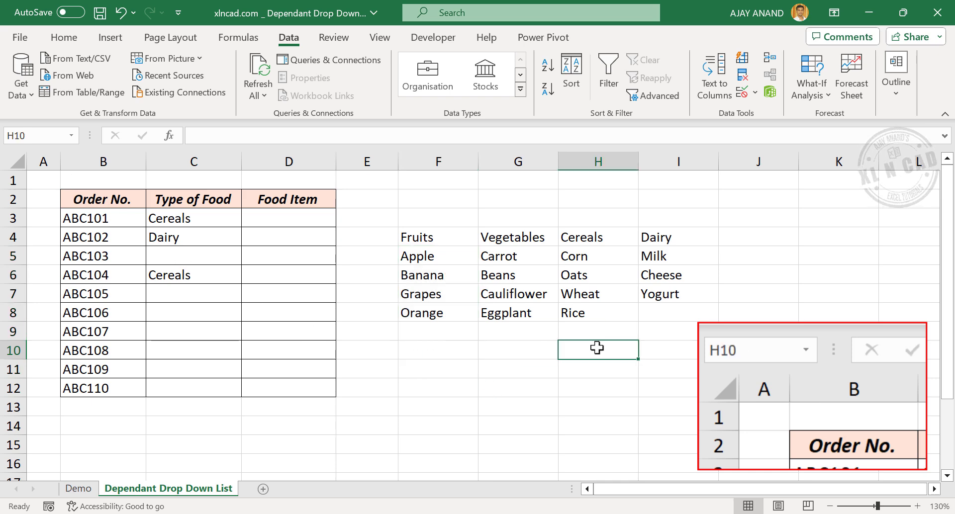
pyautogui.click(71, 135)
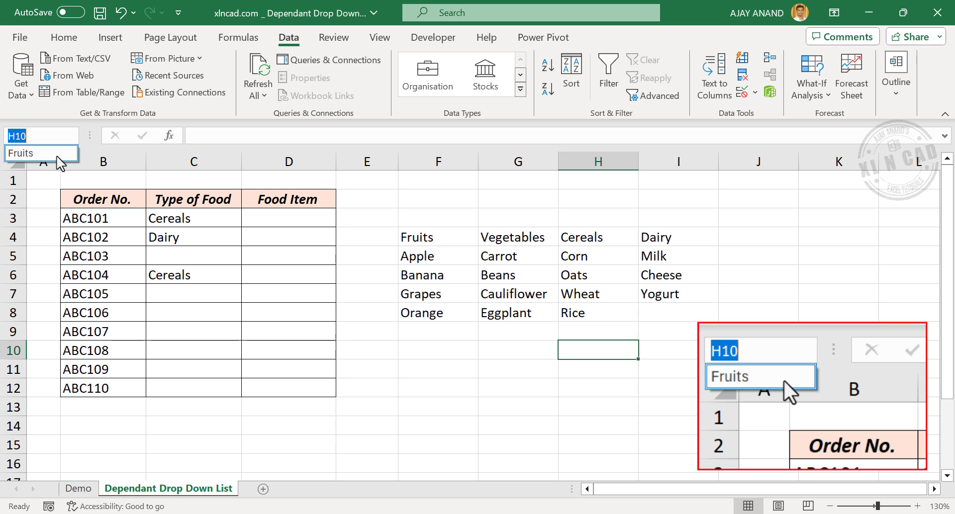
pyautogui.click(51, 154)
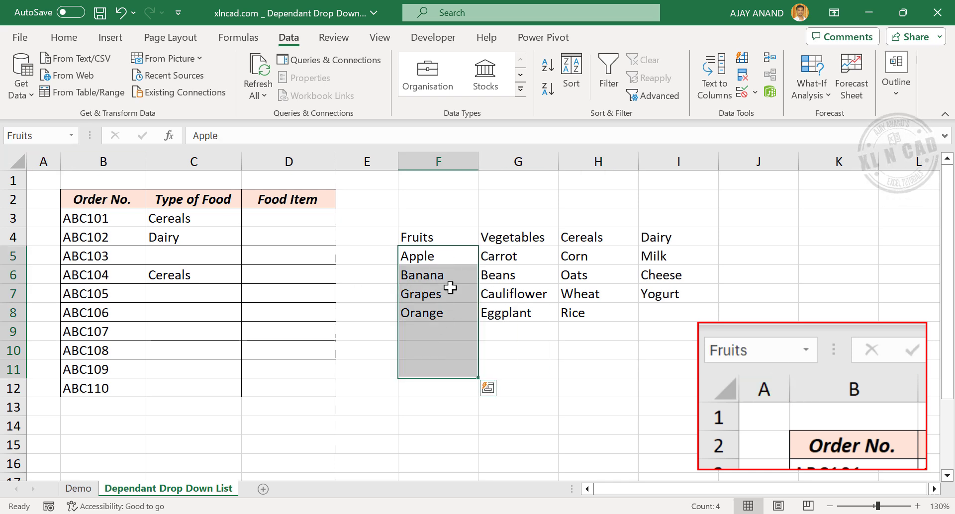
# - Name G5:G11 'Vegetables', then check the Fruits and Vegetables names select their ranges
pyautogui.moveTo(526, 256); pyautogui.dragTo(536, 353)
pyautogui.click(49, 136)
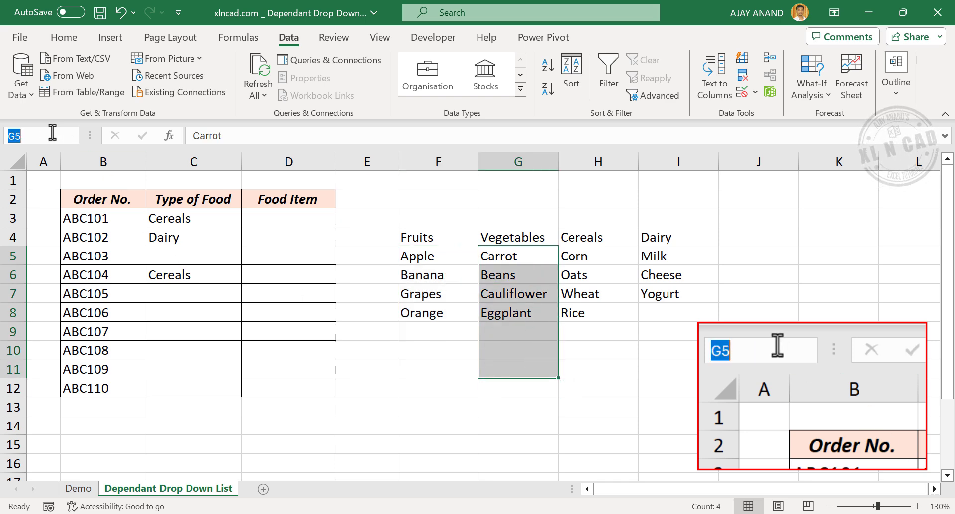
pyautogui.write('Vege')
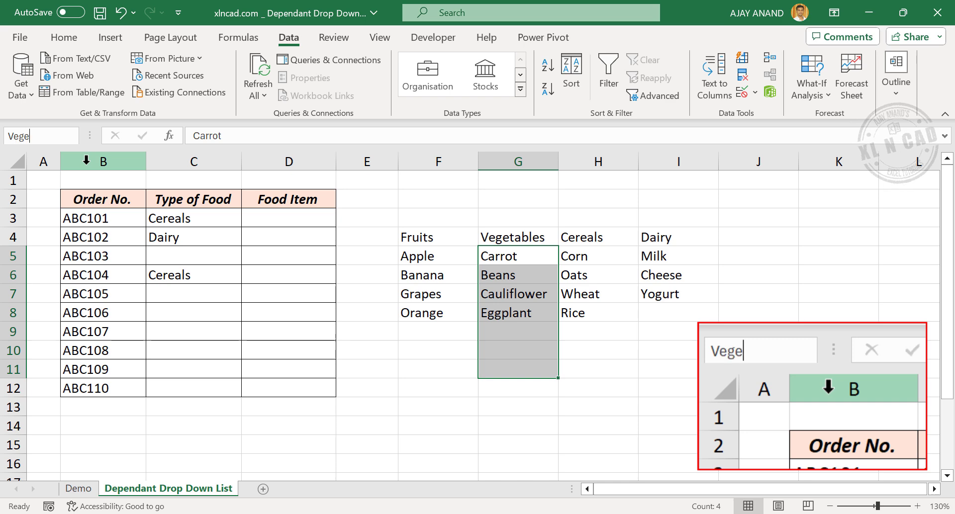
pyautogui.write('tables')
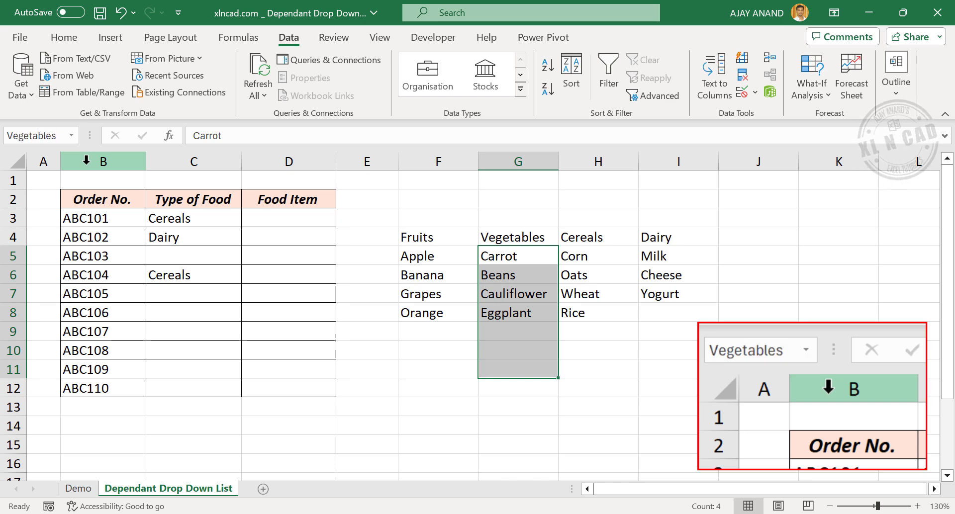
pyautogui.click(73, 135)
pyautogui.click(63, 156)
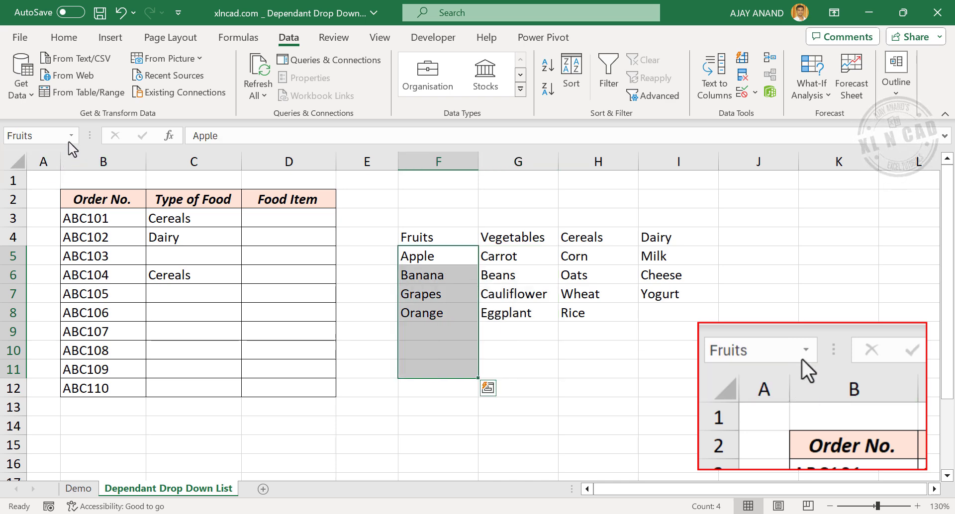
pyautogui.click(72, 136)
pyautogui.click(57, 169)
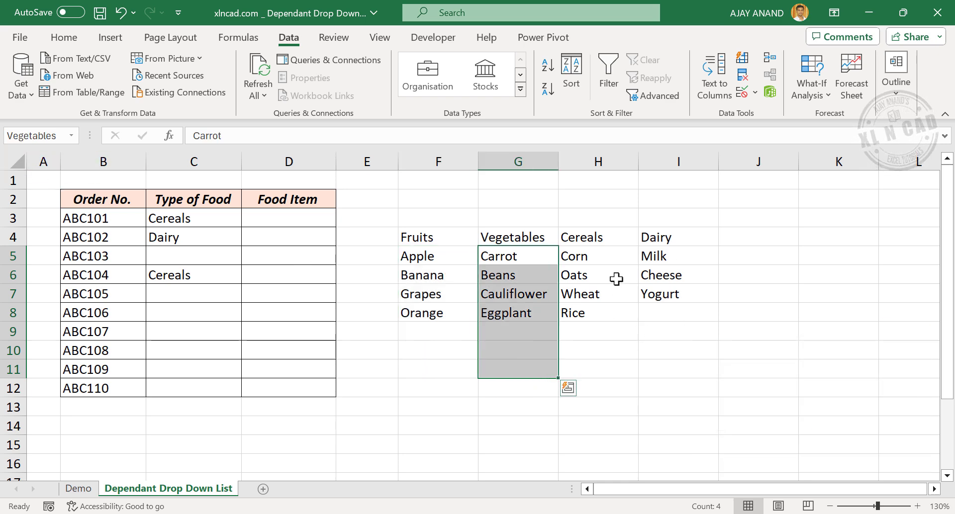
# - Create names from H4:I11 using only the Top row option
pyautogui.moveTo(595, 241); pyautogui.dragTo(663, 369)
pyautogui.click(241, 40)
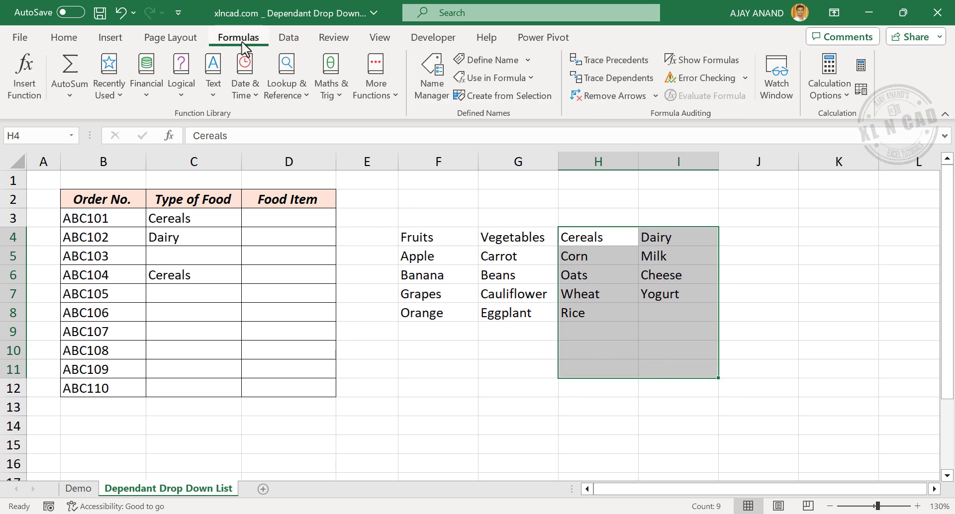
pyautogui.click(538, 99)
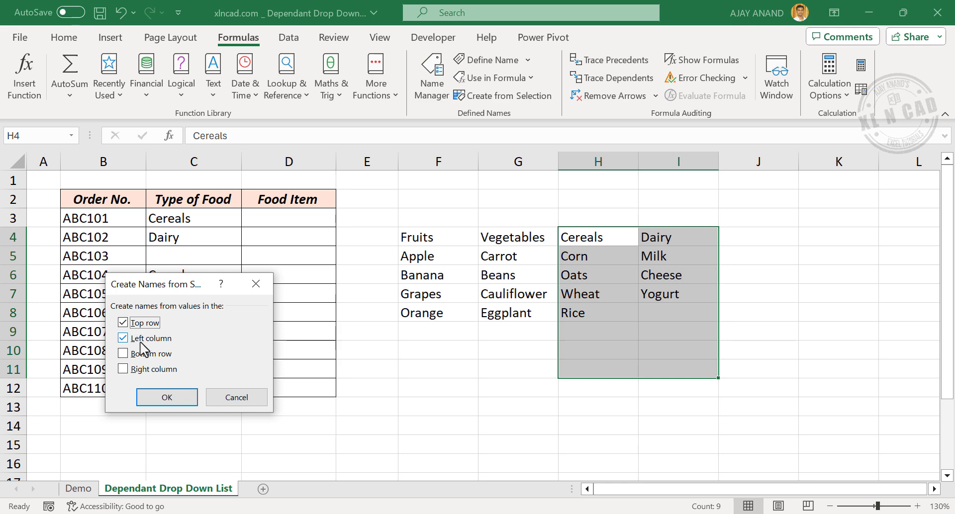
pyautogui.click(124, 340)
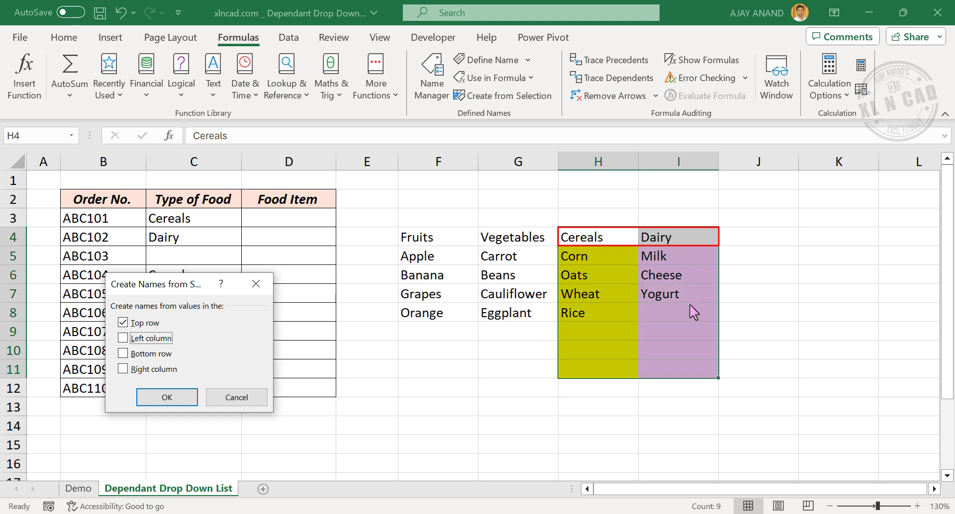
pyautogui.click(190, 402)
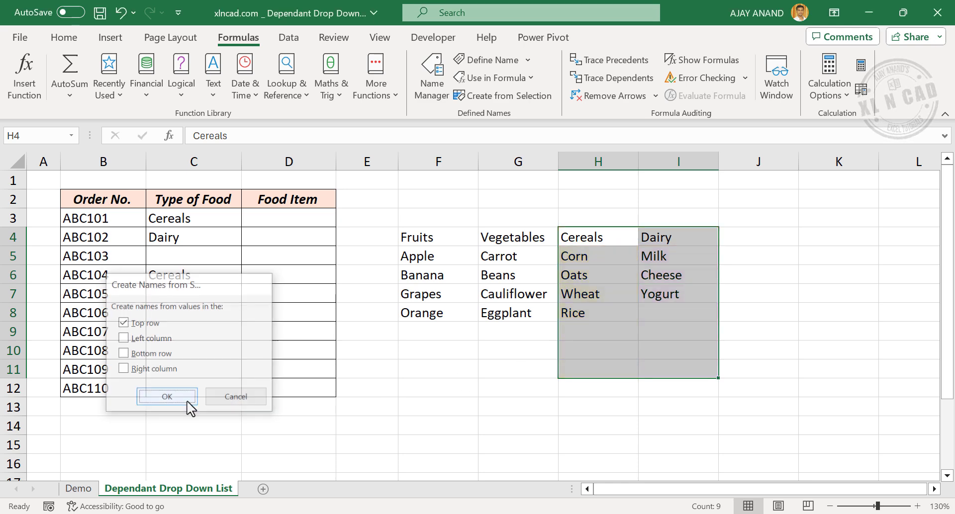
# - Verify the Dairy and Cereals names in the Name Box, then select D3:D12
pyautogui.click(421, 376)
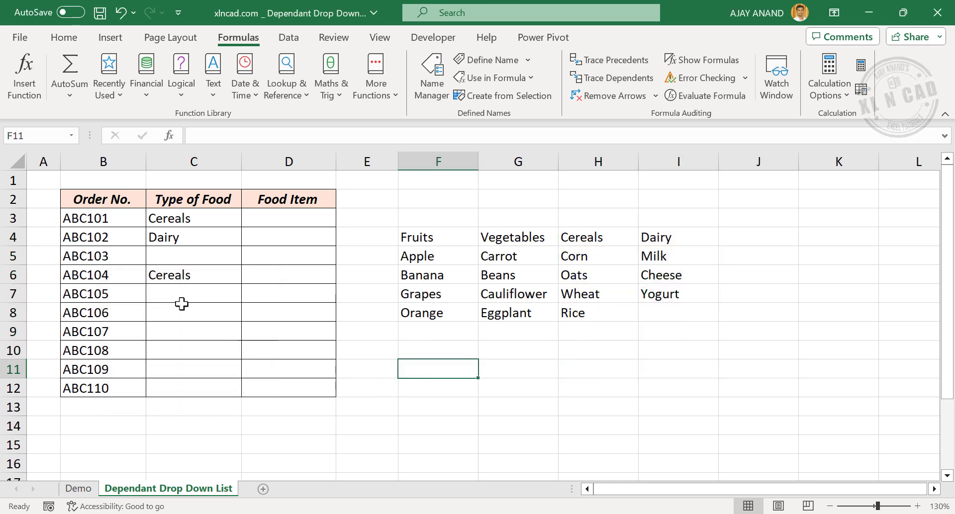
pyautogui.click(72, 137)
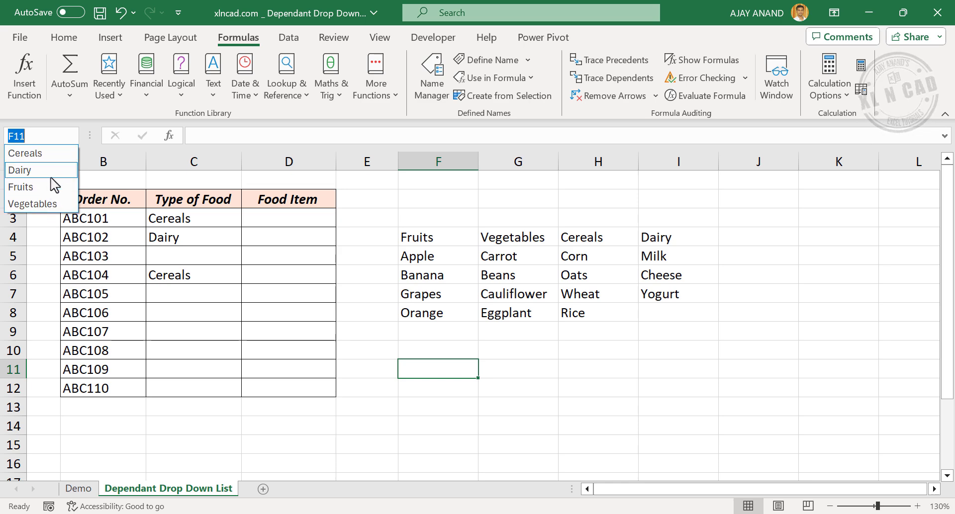
pyautogui.click(51, 173)
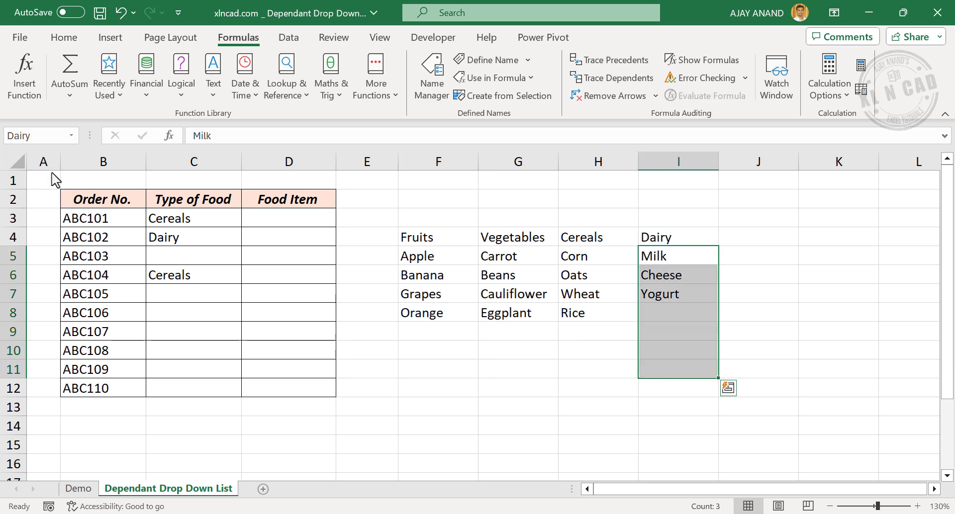
pyautogui.click(71, 135)
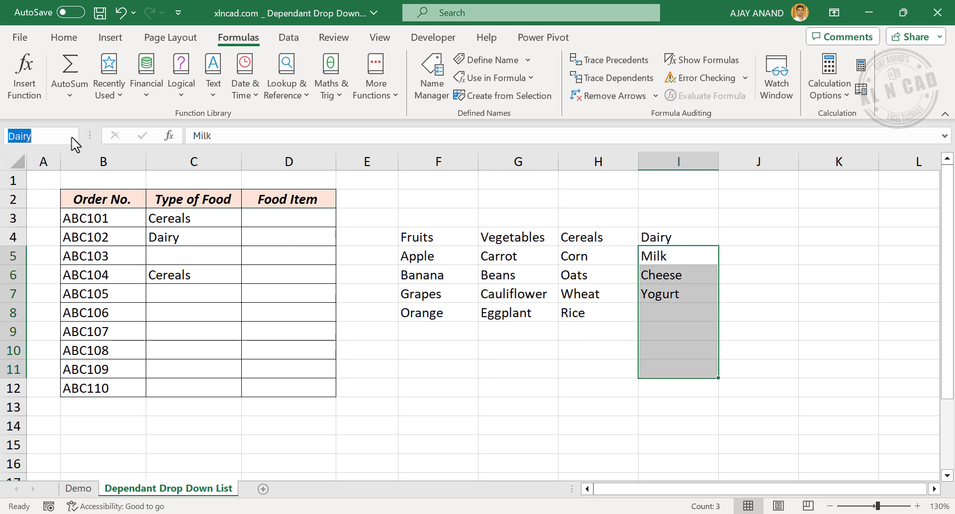
pyautogui.click(47, 156)
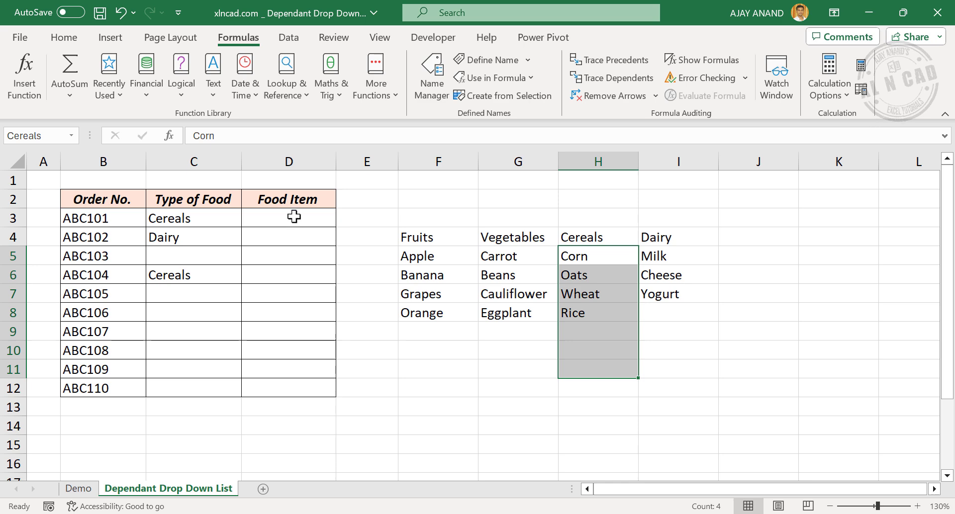
pyautogui.moveTo(297, 218); pyautogui.dragTo(294, 388)
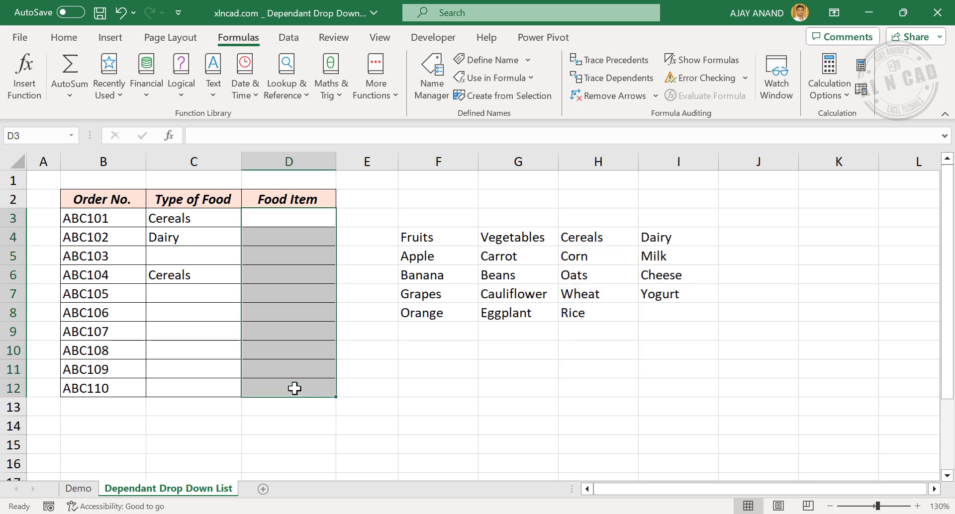
# - Give D3:D12 a List data validation with source =INDIRECT(C3)
pyautogui.click(289, 37)
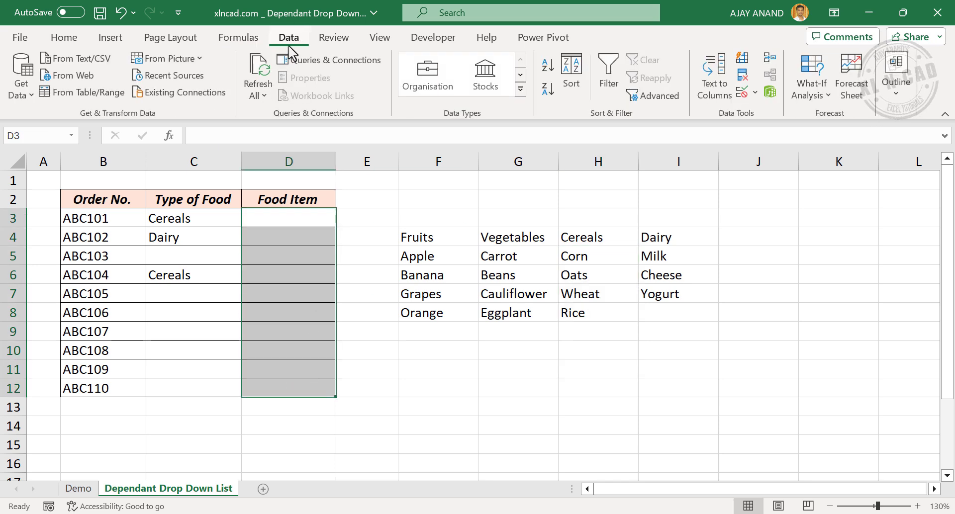
pyautogui.click(743, 97)
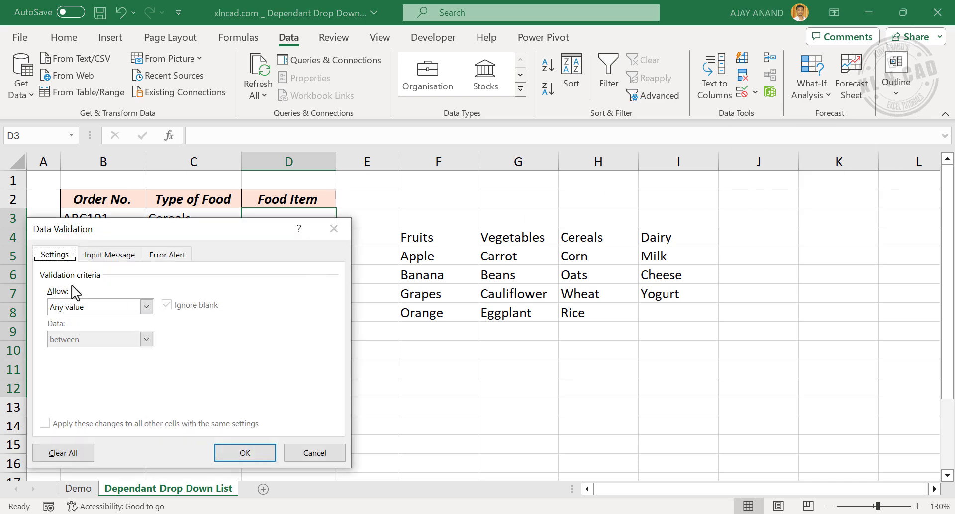
pyautogui.click(147, 307)
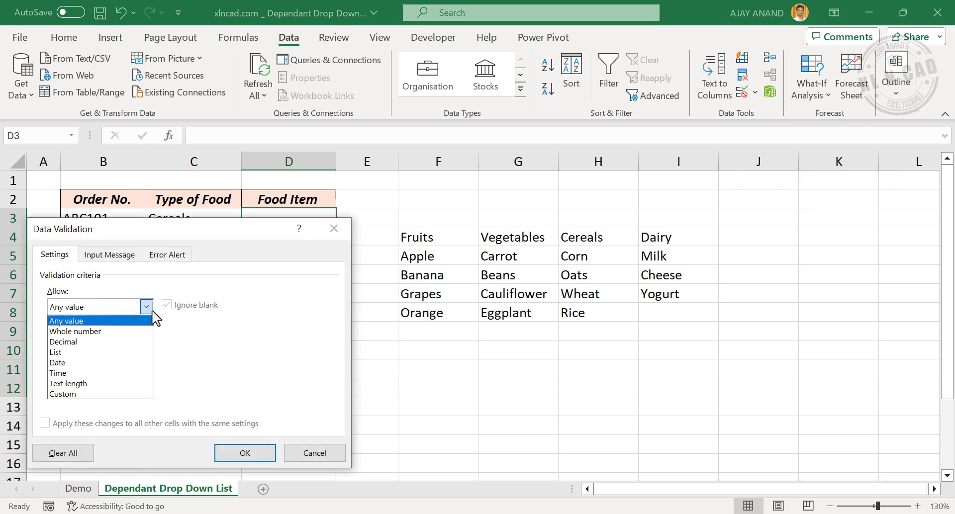
pyautogui.click(133, 351)
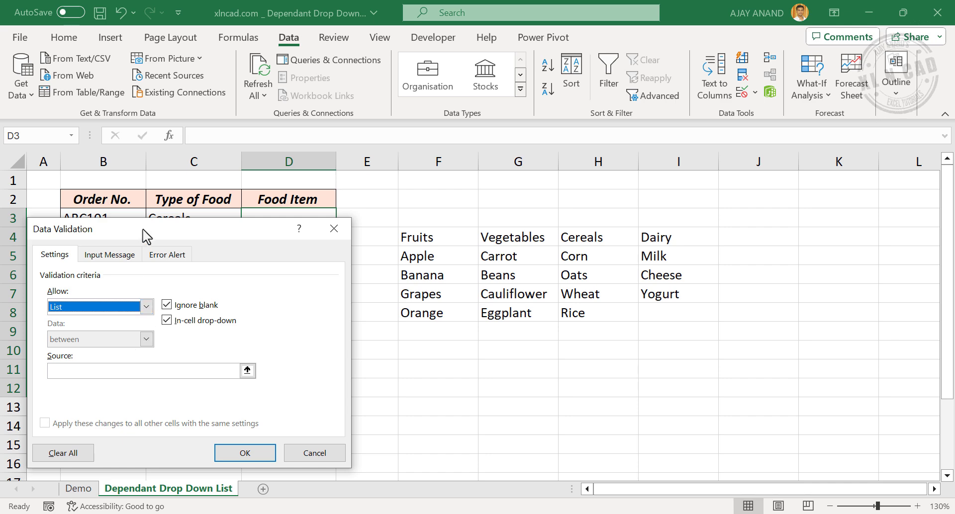
pyautogui.moveTo(142, 229); pyautogui.dragTo(598, 198)
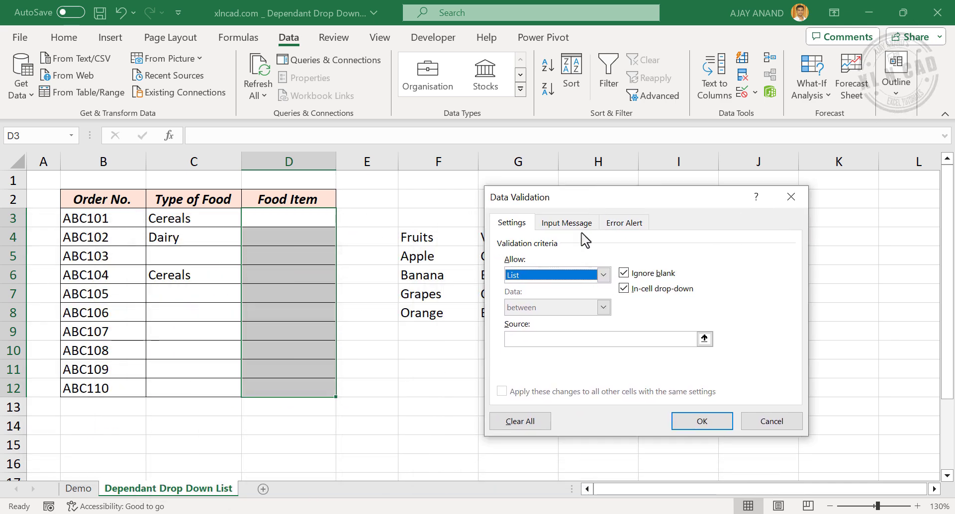
pyautogui.click(524, 339)
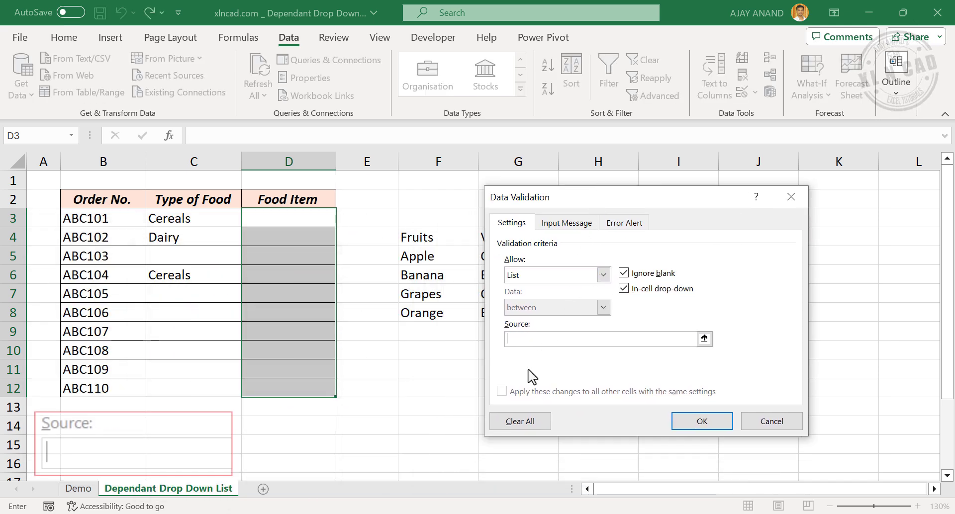
pyautogui.write('=')
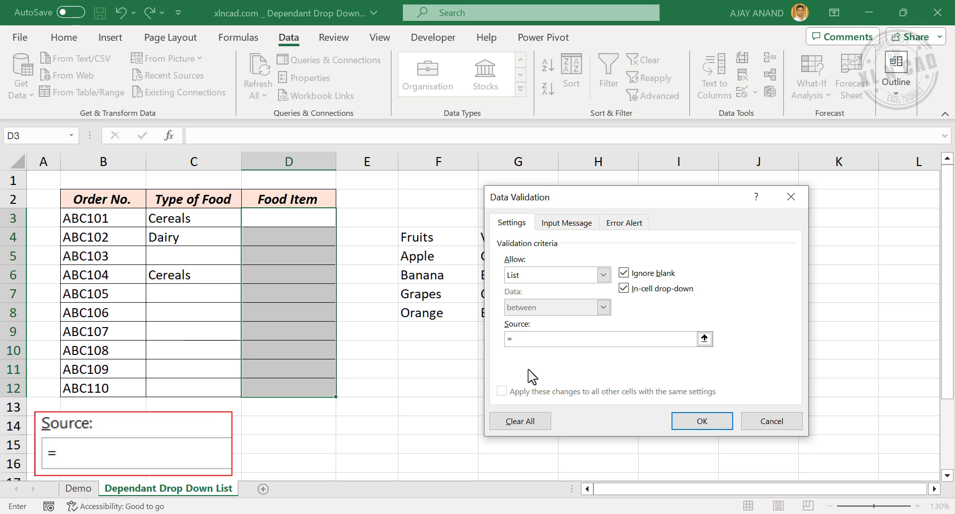
pyautogui.write('IND')
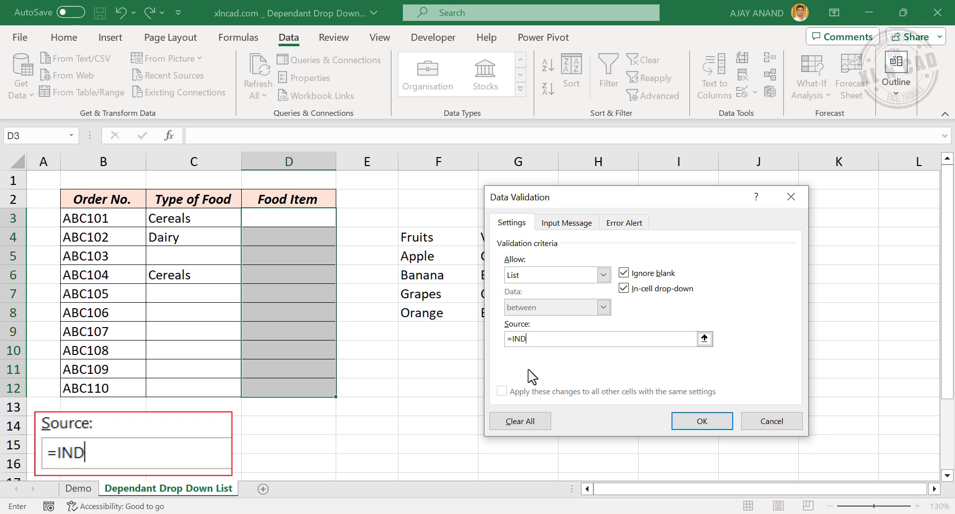
pyautogui.write('IRECT')
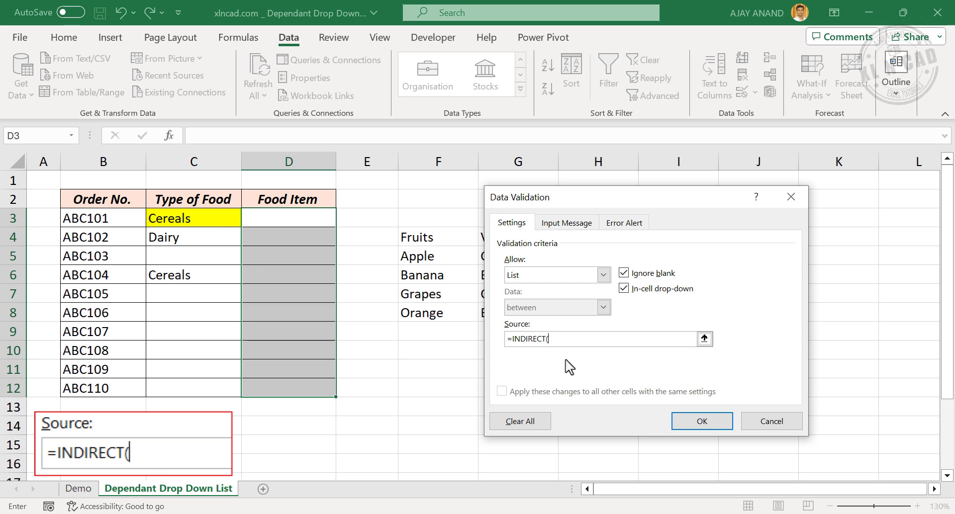
pyautogui.write('(C3')
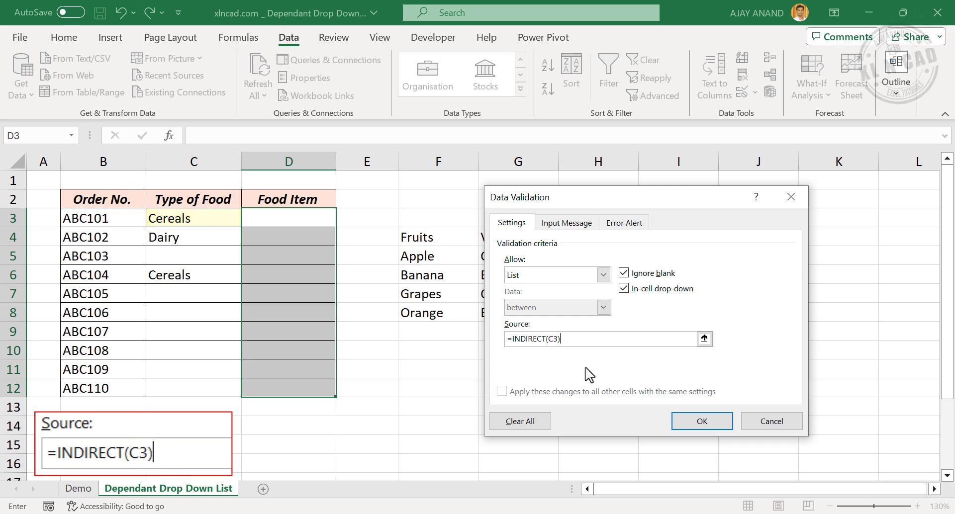
pyautogui.click(680, 421)
# - Pick Wheat in D3, switch C3 to Vegetables, and confirm D3 now lists vegetable items
pyautogui.click(305, 215)
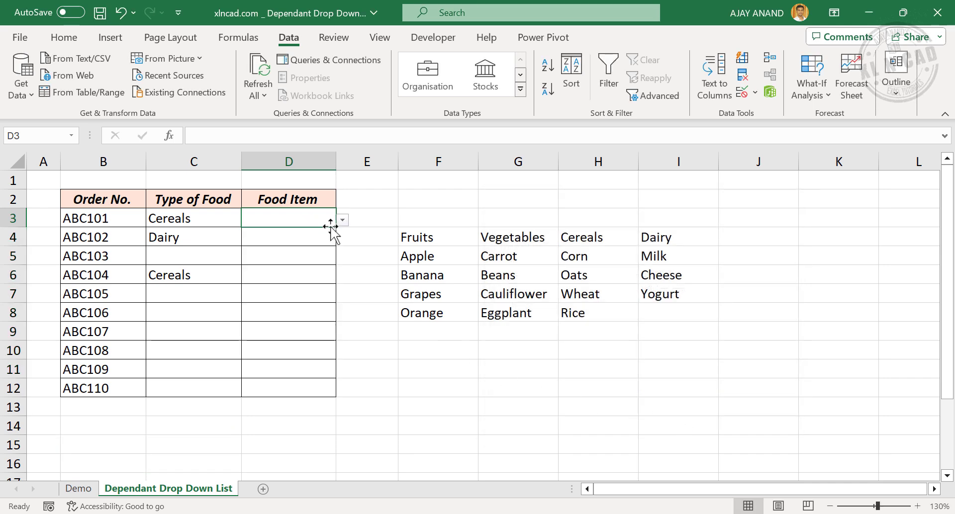
pyautogui.click(343, 220)
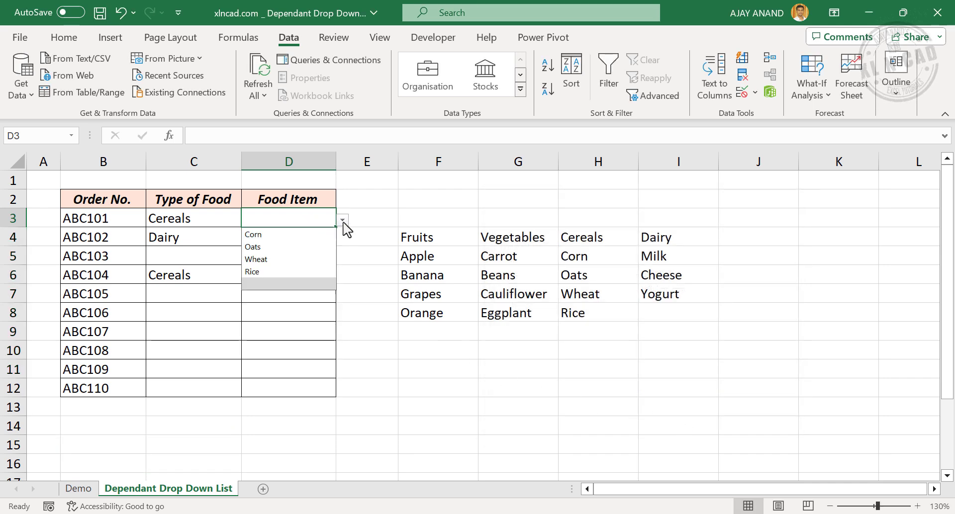
pyautogui.click(292, 259)
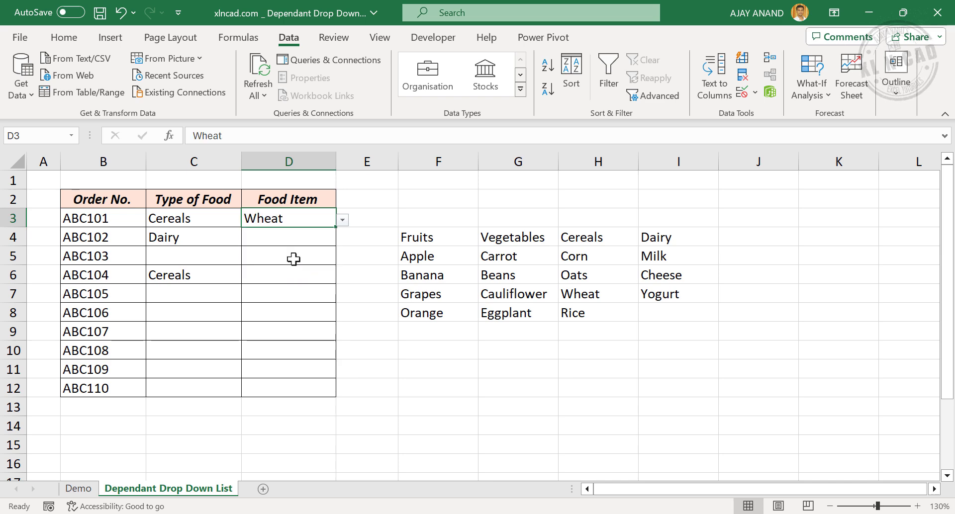
pyautogui.click(205, 220)
pyautogui.click(248, 220)
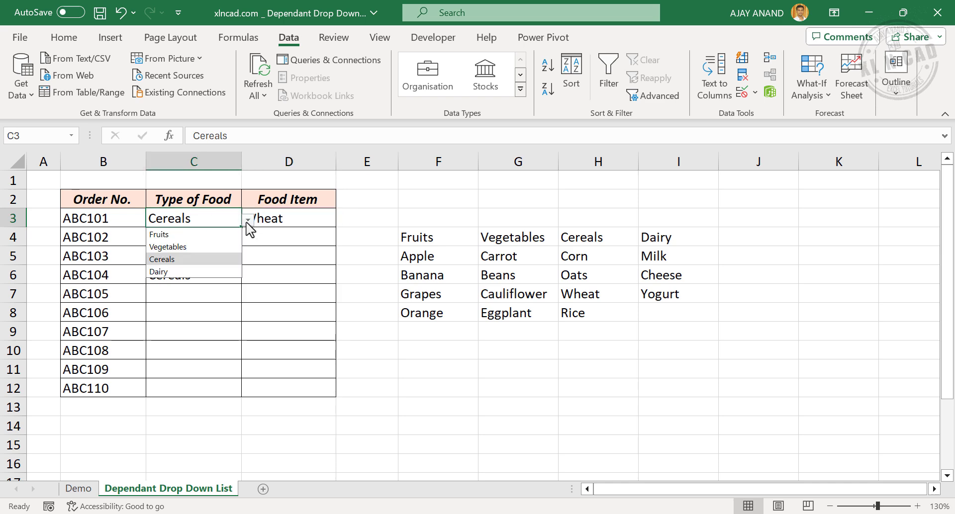
pyautogui.click(200, 247)
pyautogui.click(314, 220)
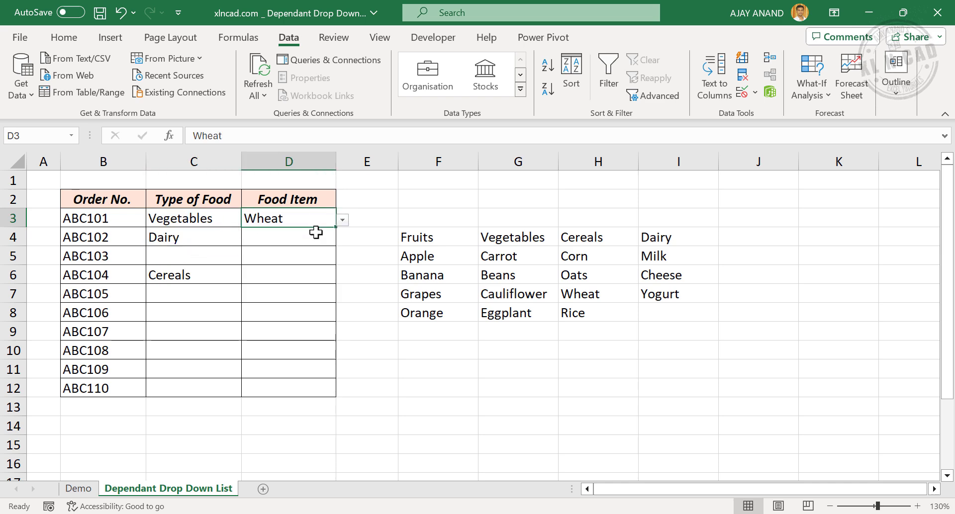
pyautogui.click(343, 220)
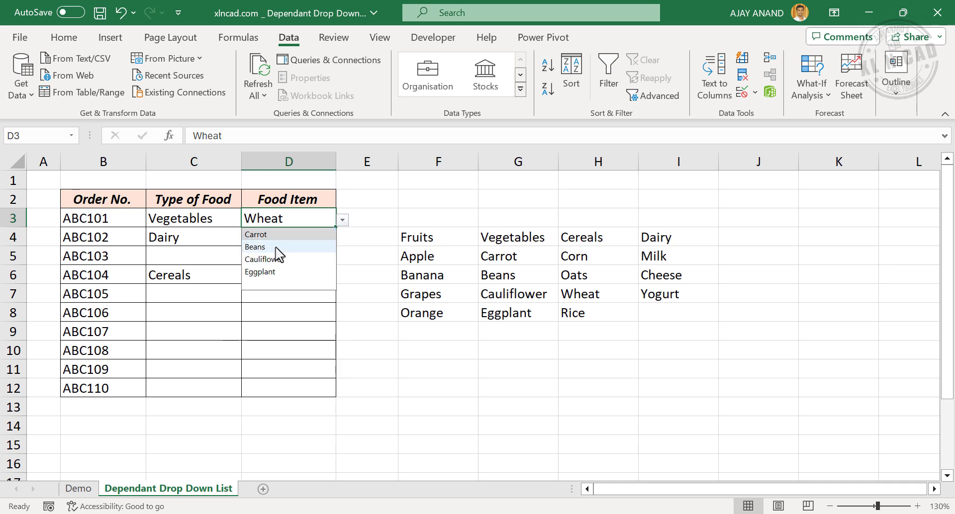